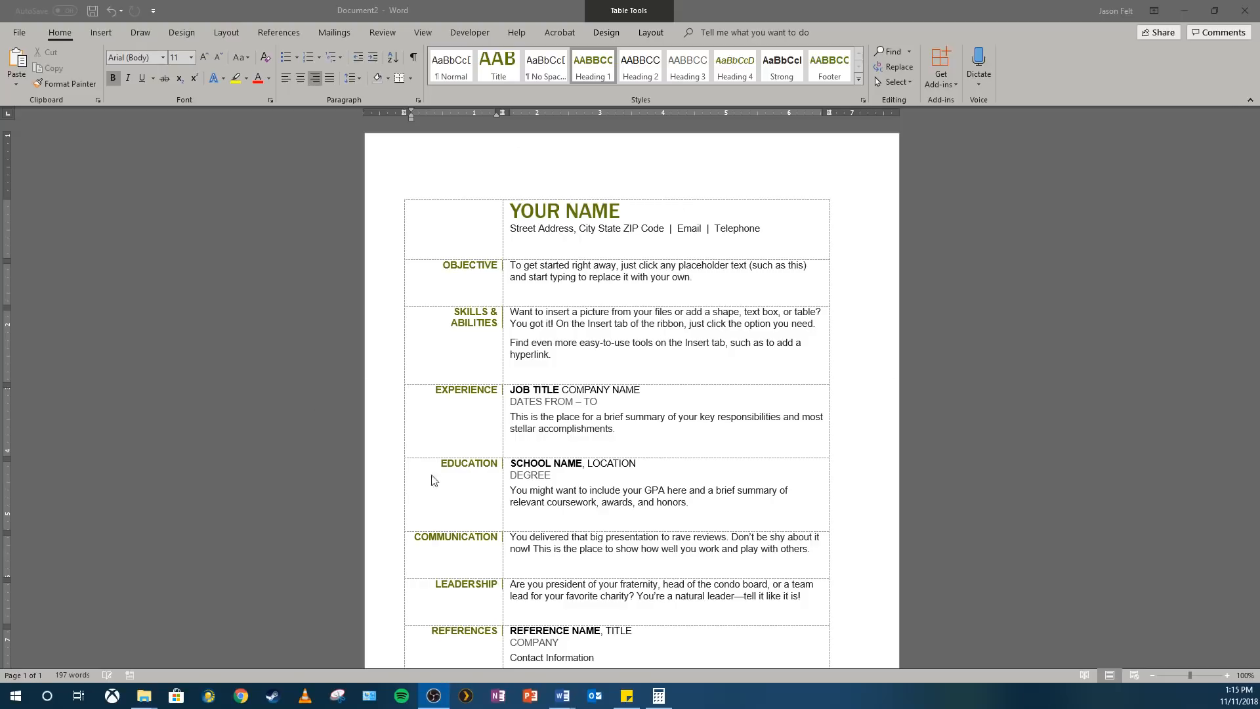
Examine the resume template's objective, skills and experience placeholders together with the table design and layout options
left_click(615, 33)
left_click(650, 33)
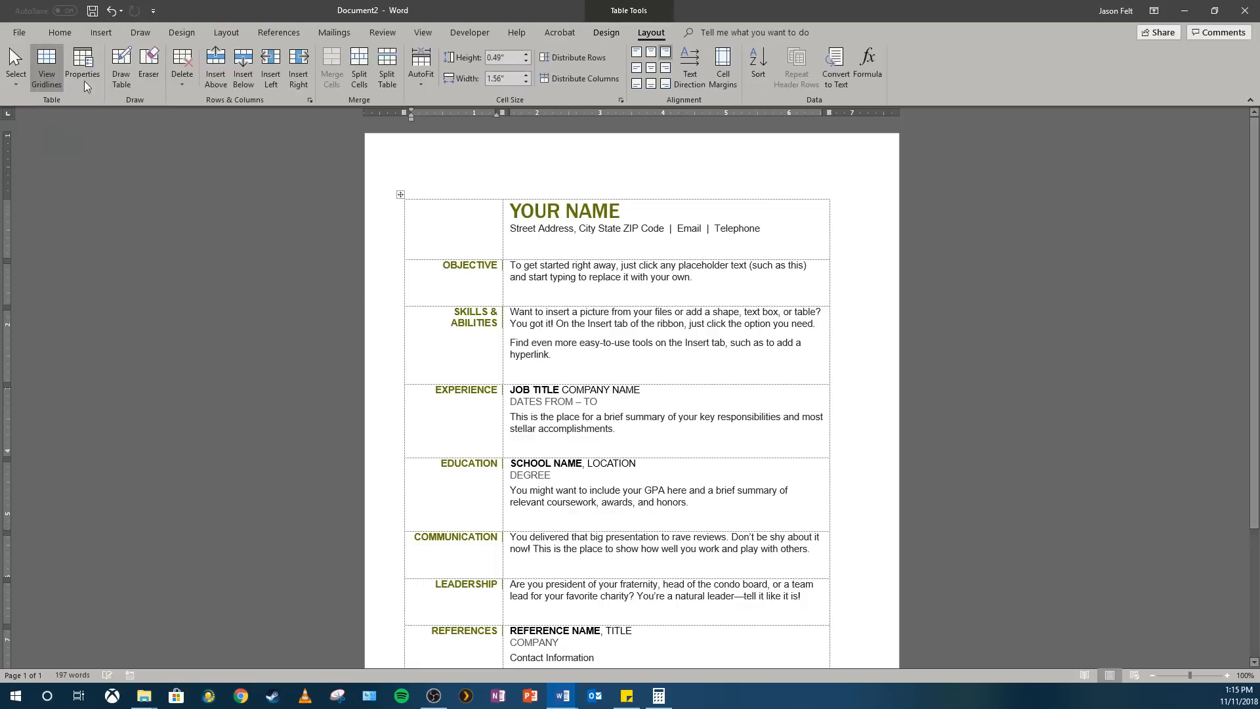
left_click(69, 38)
left_click(766, 330)
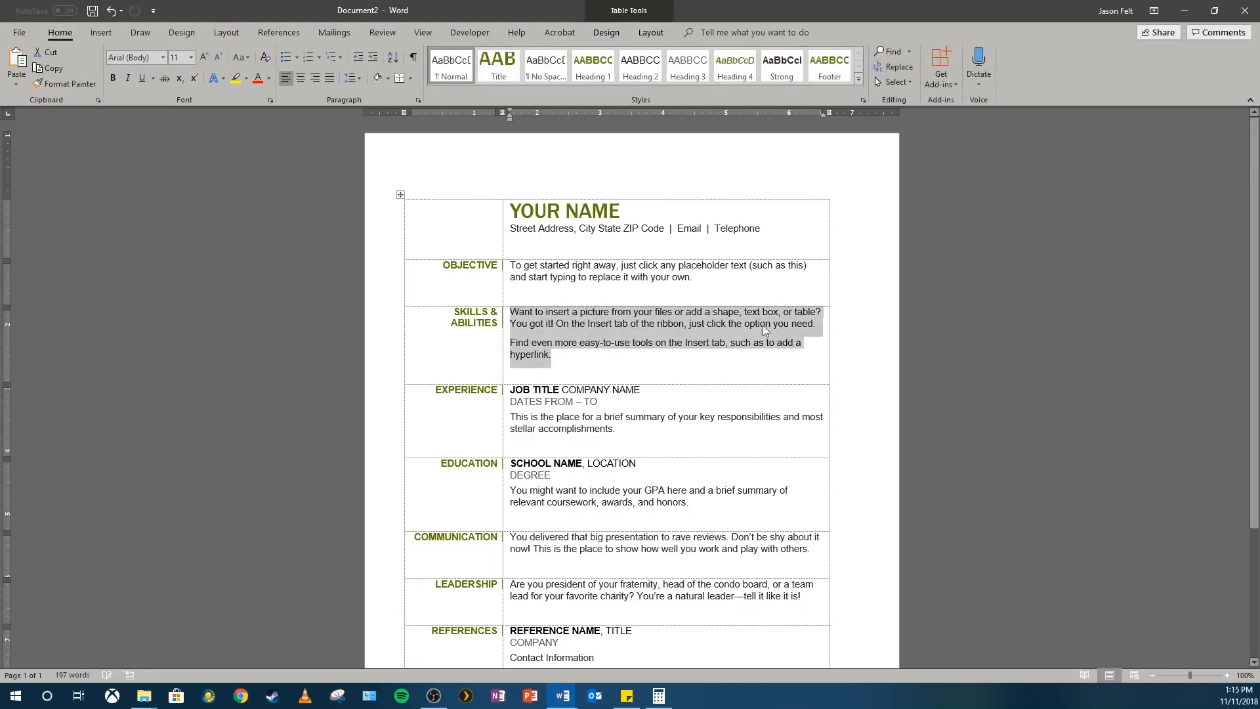
left_click(646, 279)
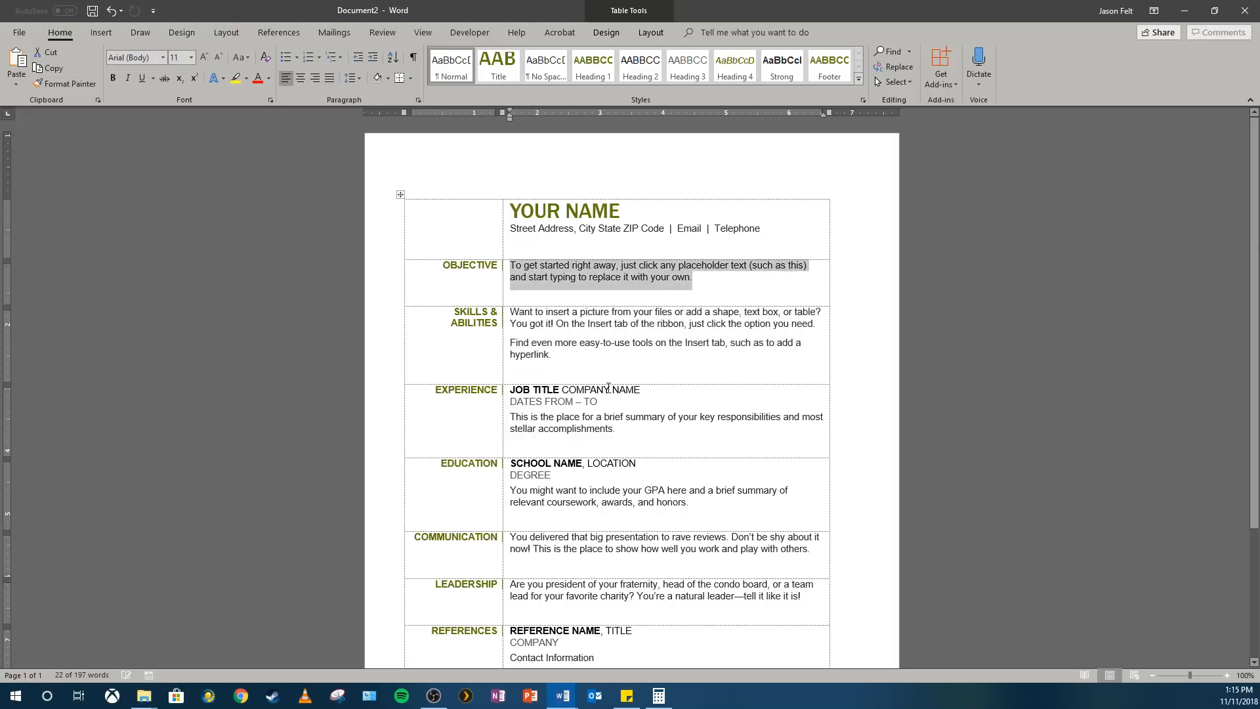
left_click(607, 432)
left_click(582, 391)
left_click(548, 390)
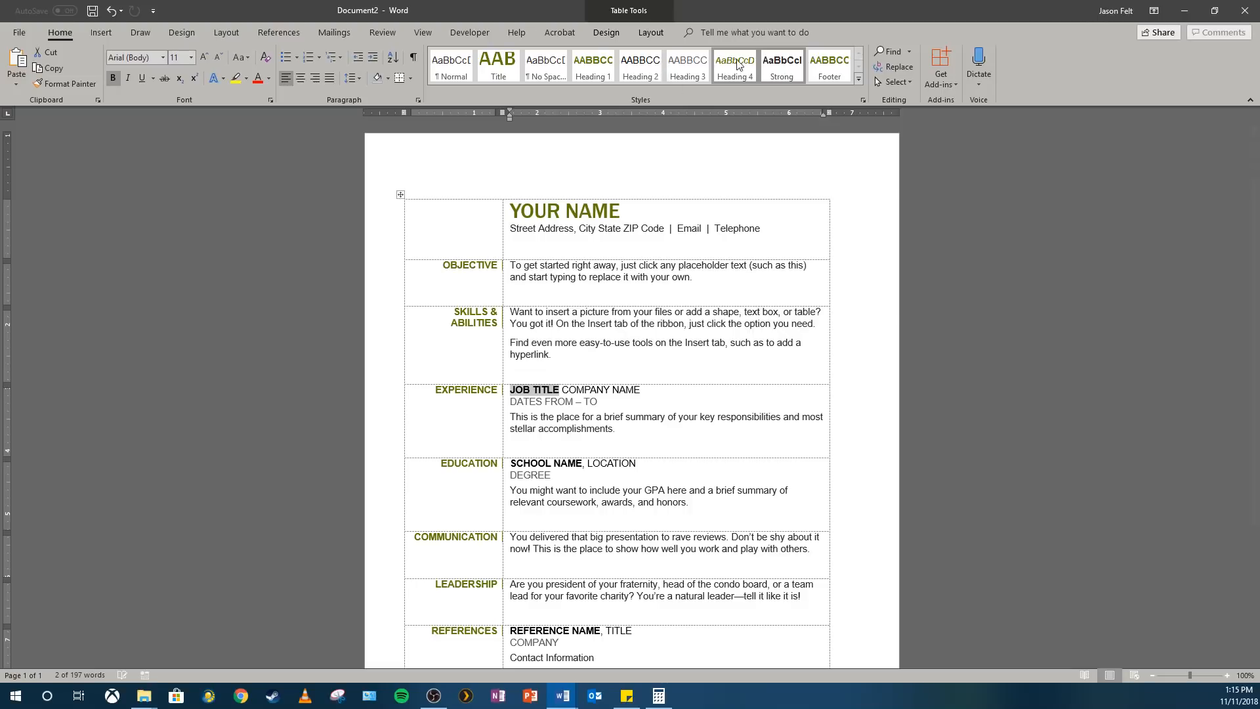
left_click(605, 31)
left_click(649, 34)
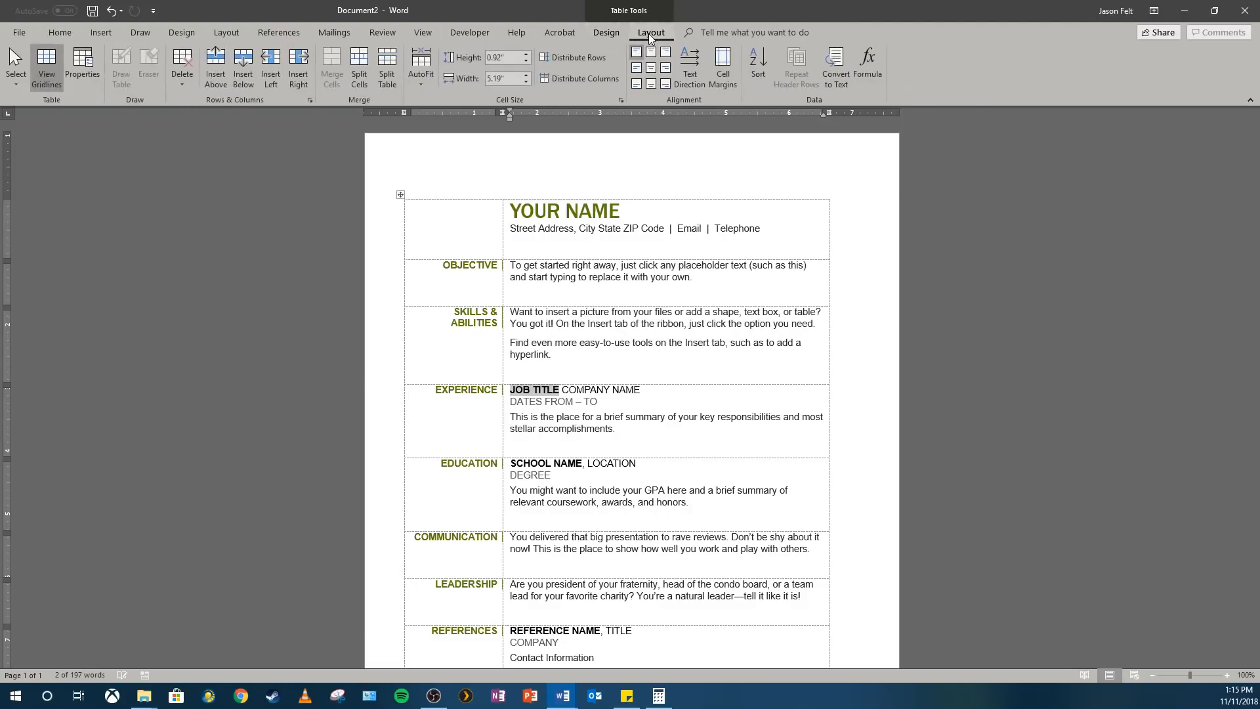
Change the document's theme colors to a color set with an orange accent
left_click(192, 31)
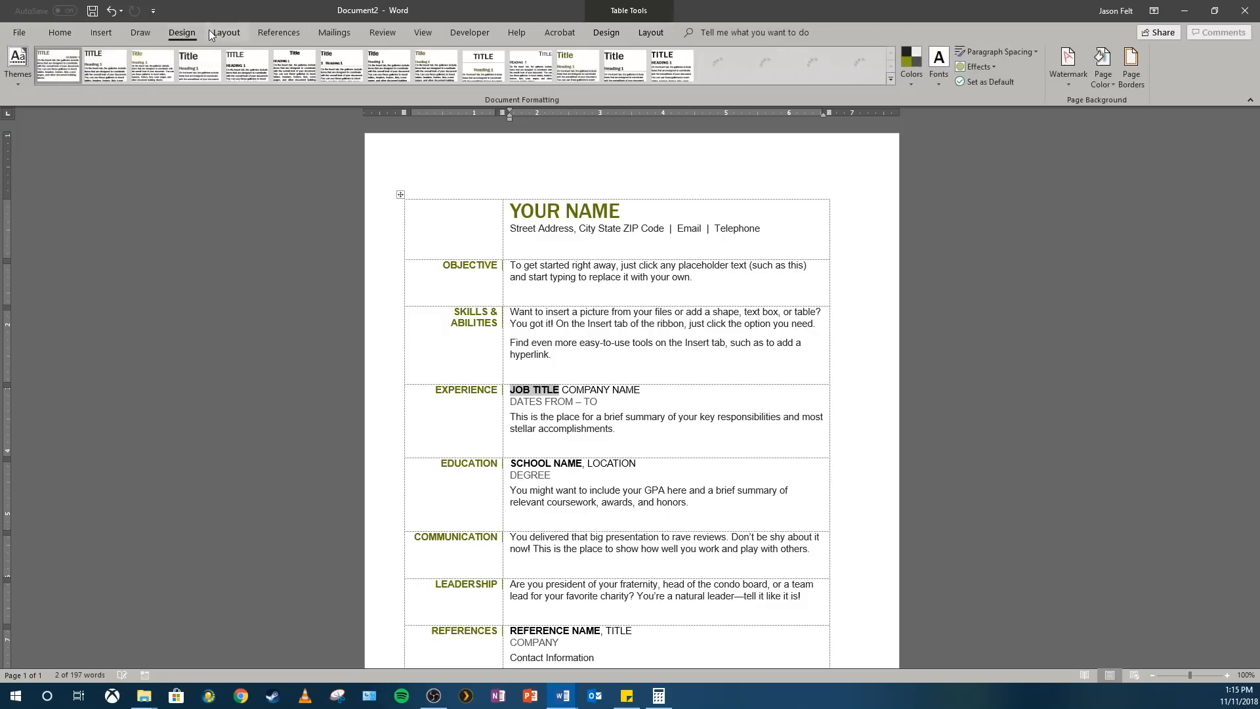
left_click(912, 76)
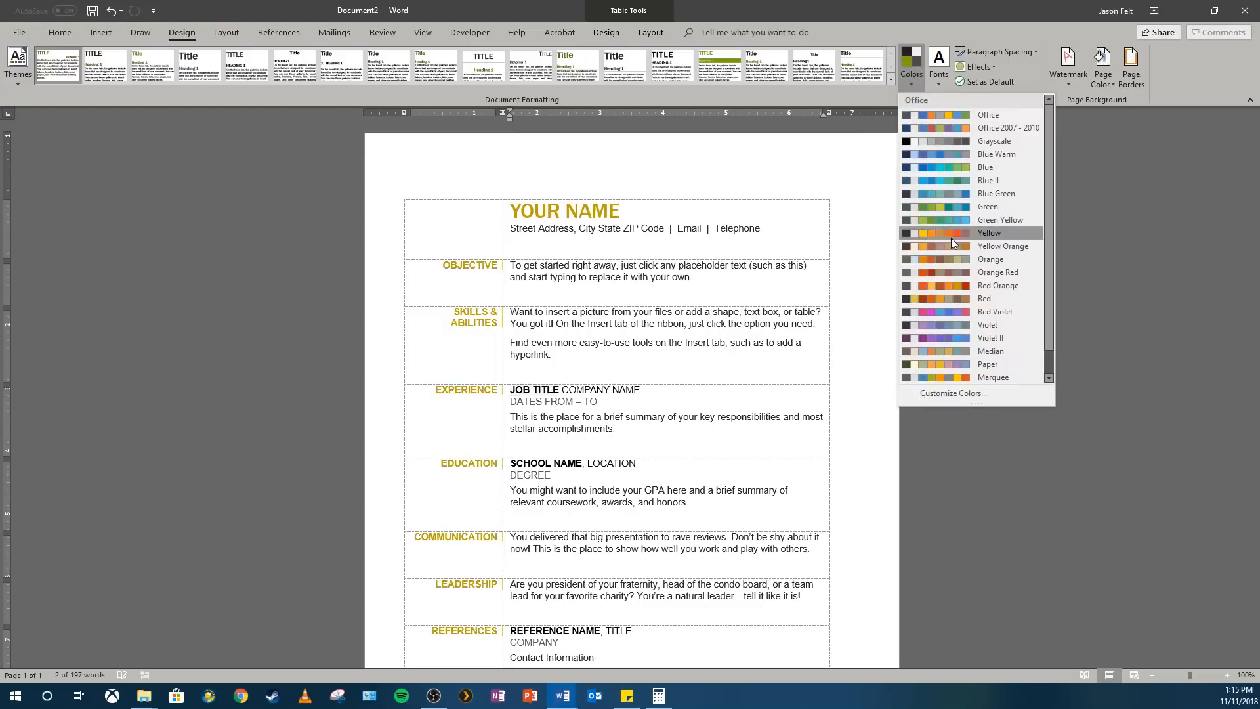
scroll(952, 263, "down", 1)
left_click(951, 375)
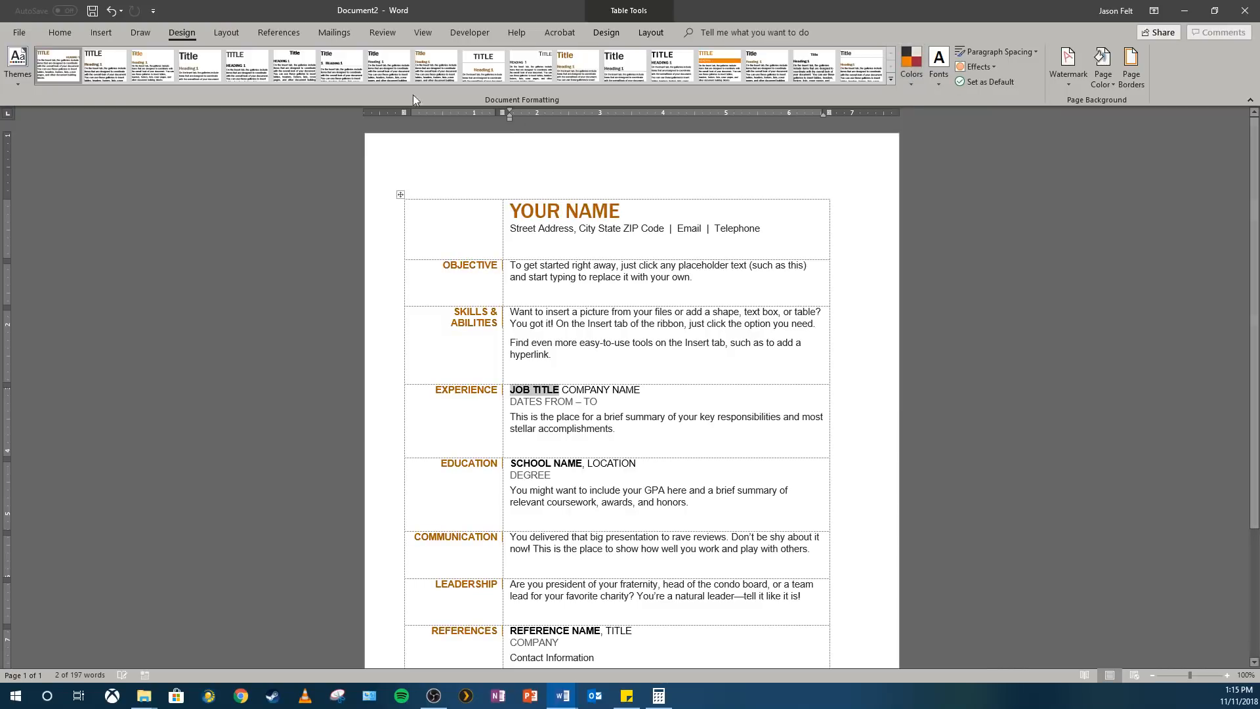
Start saving the document under a new name in the Office 2016 Tutorials and Projects folder on the Desktop
left_click(23, 32)
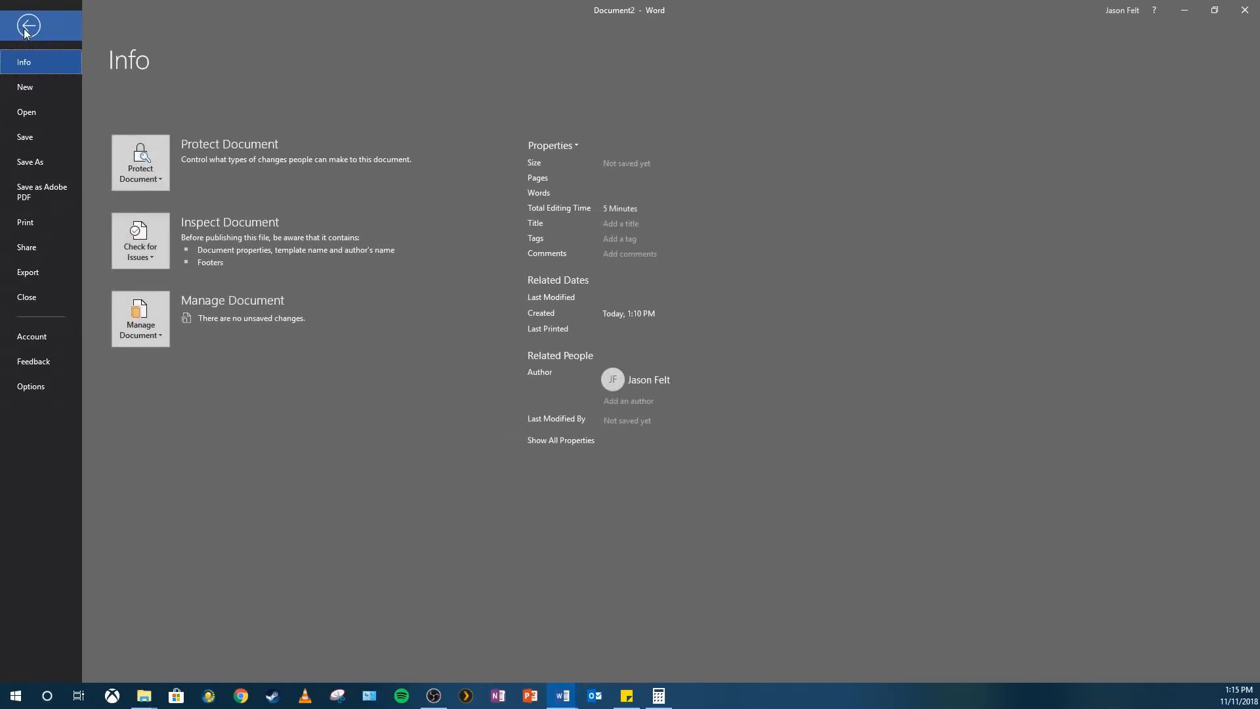
left_click(32, 161)
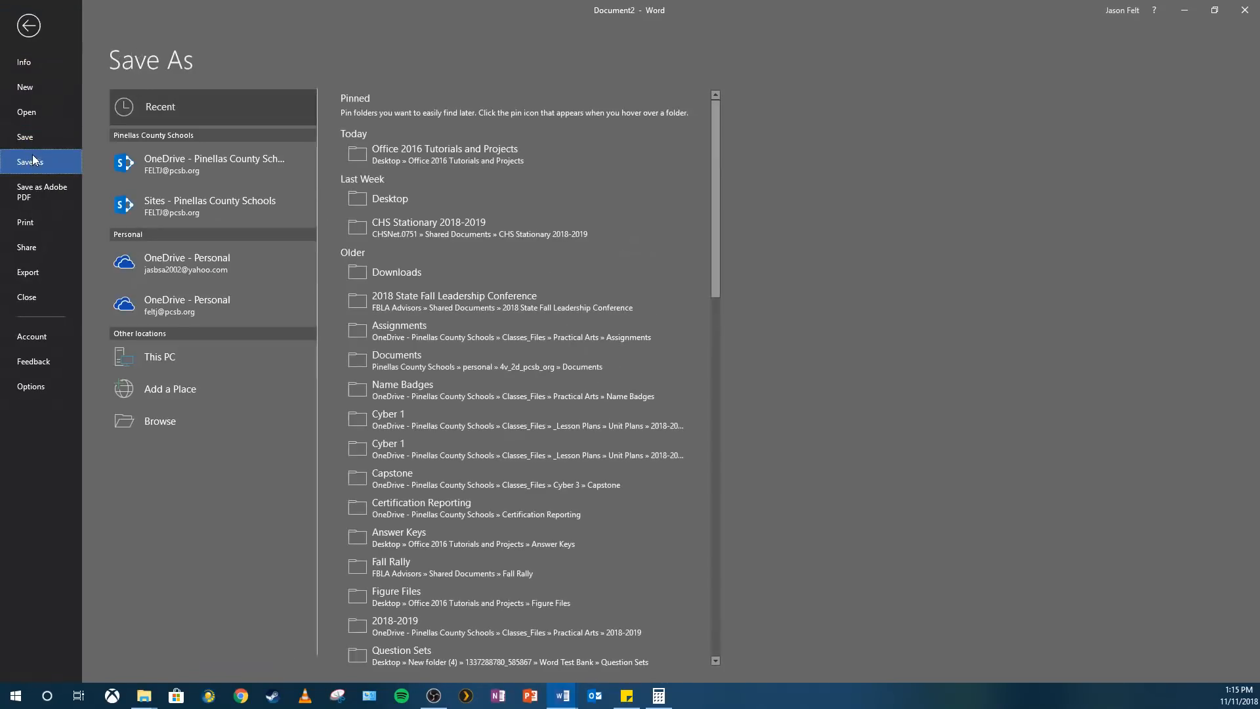
left_click(191, 423)
scroll(59, 164, "down", 5)
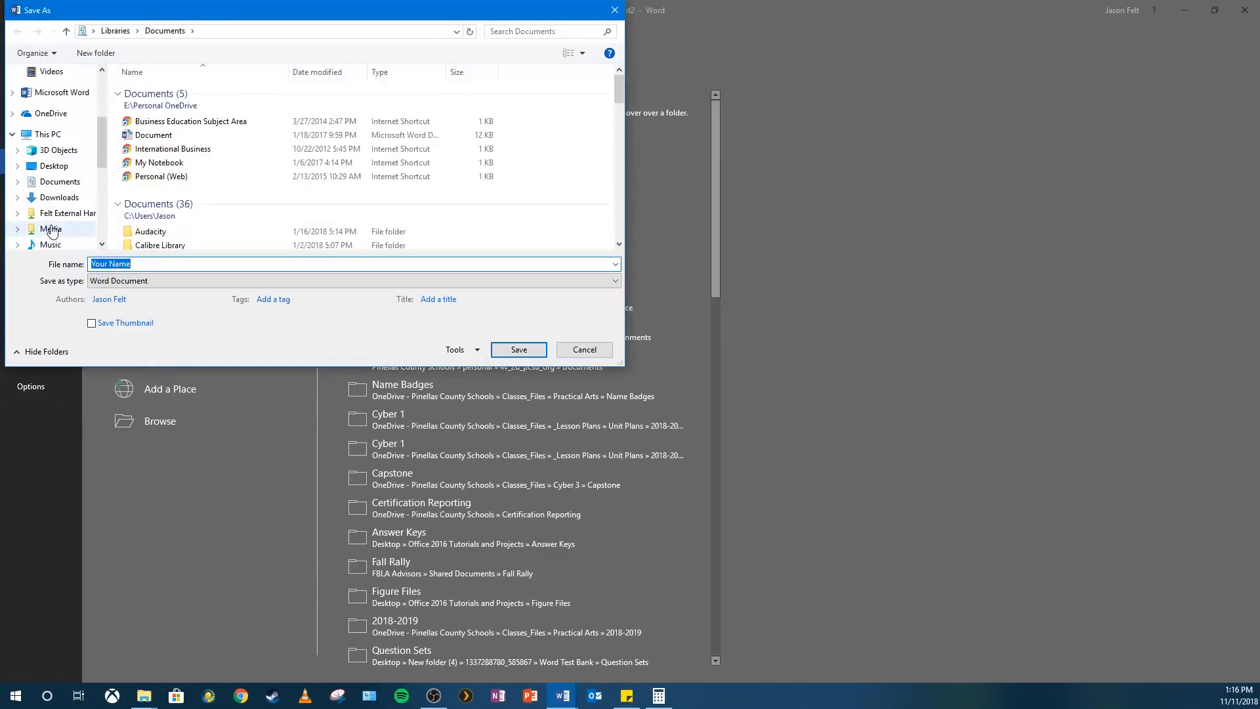
left_click(58, 168)
scroll(218, 213, "down", 4)
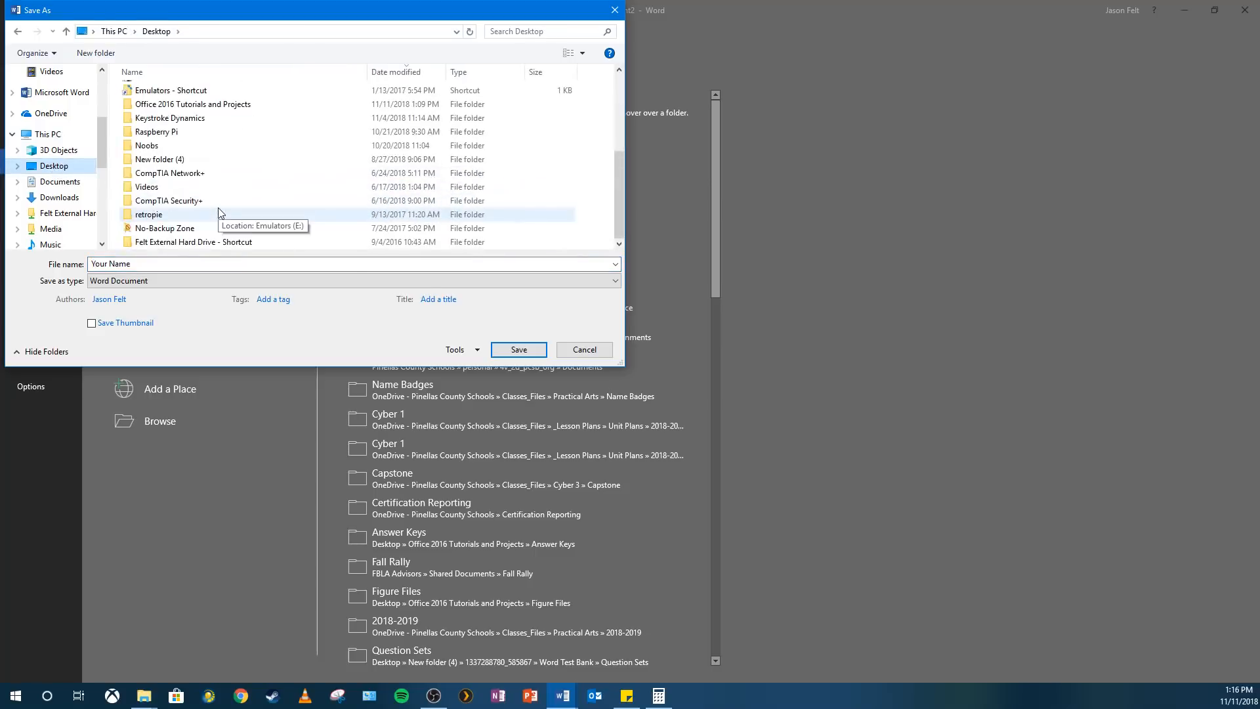
scroll(220, 217, "up", 1)
scroll(197, 203, "down", 1)
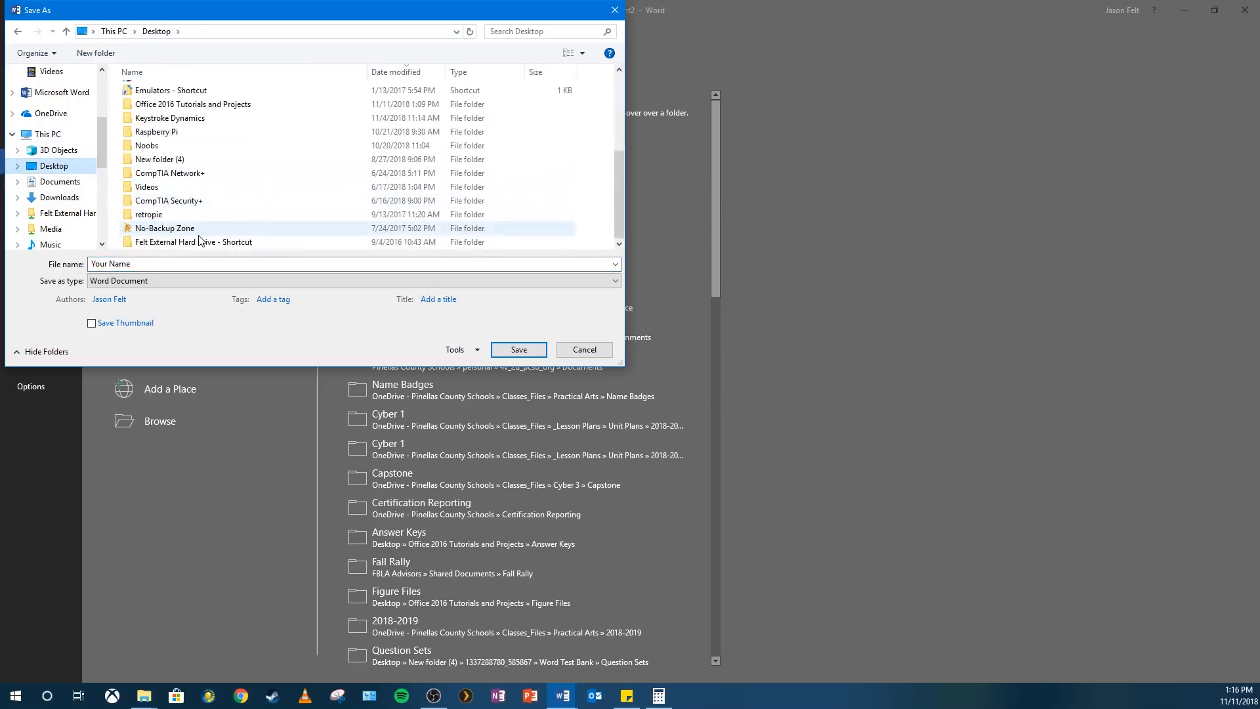
double_click(183, 104)
Name the file with the author's last name followed by _Resume_Tutorial and save it as a Word document
left_click(159, 269)
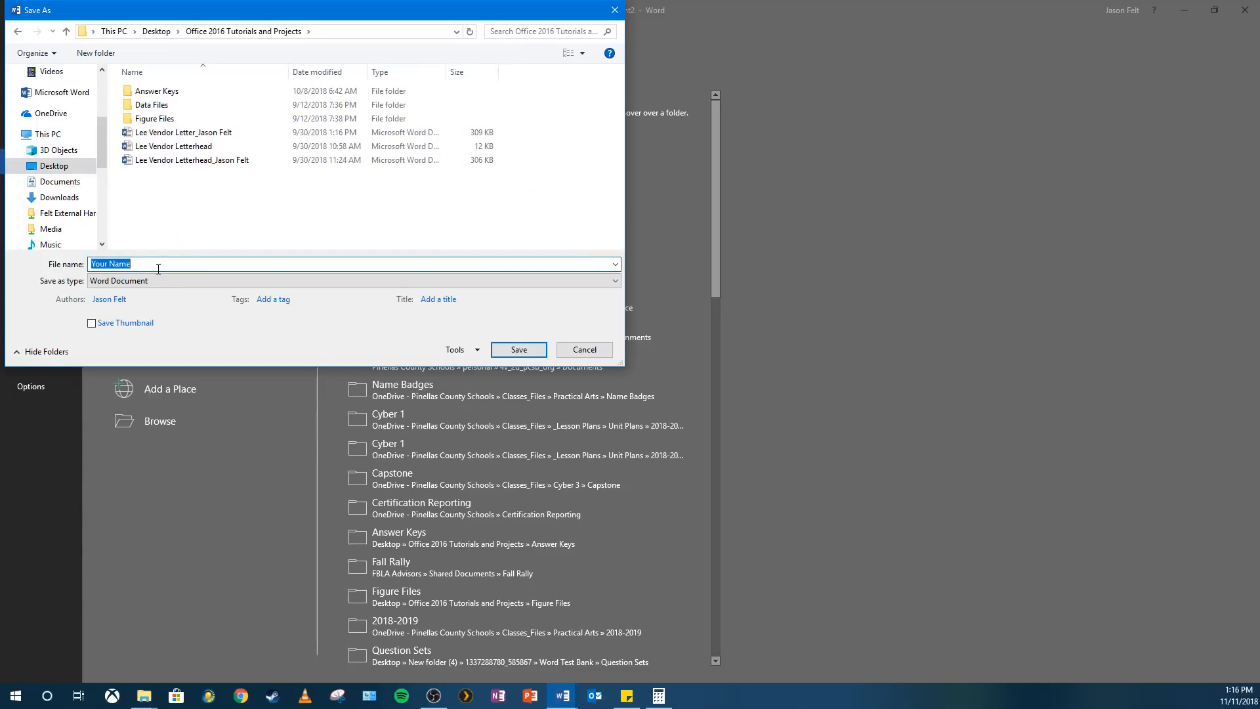
type("Felt_Resume_Tutorial")
key("Return")
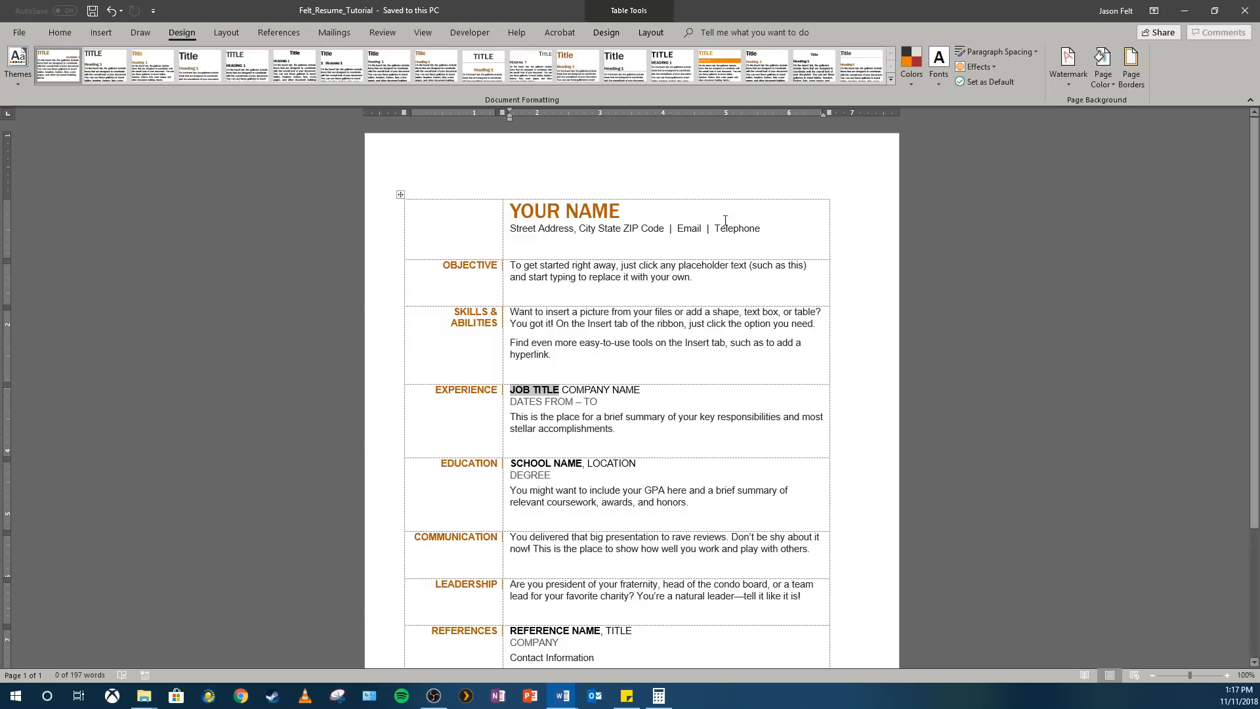
Set custom page margins of 1" top, 0.5" bottom, 1" left and 1" right for the whole document
left_click(229, 33)
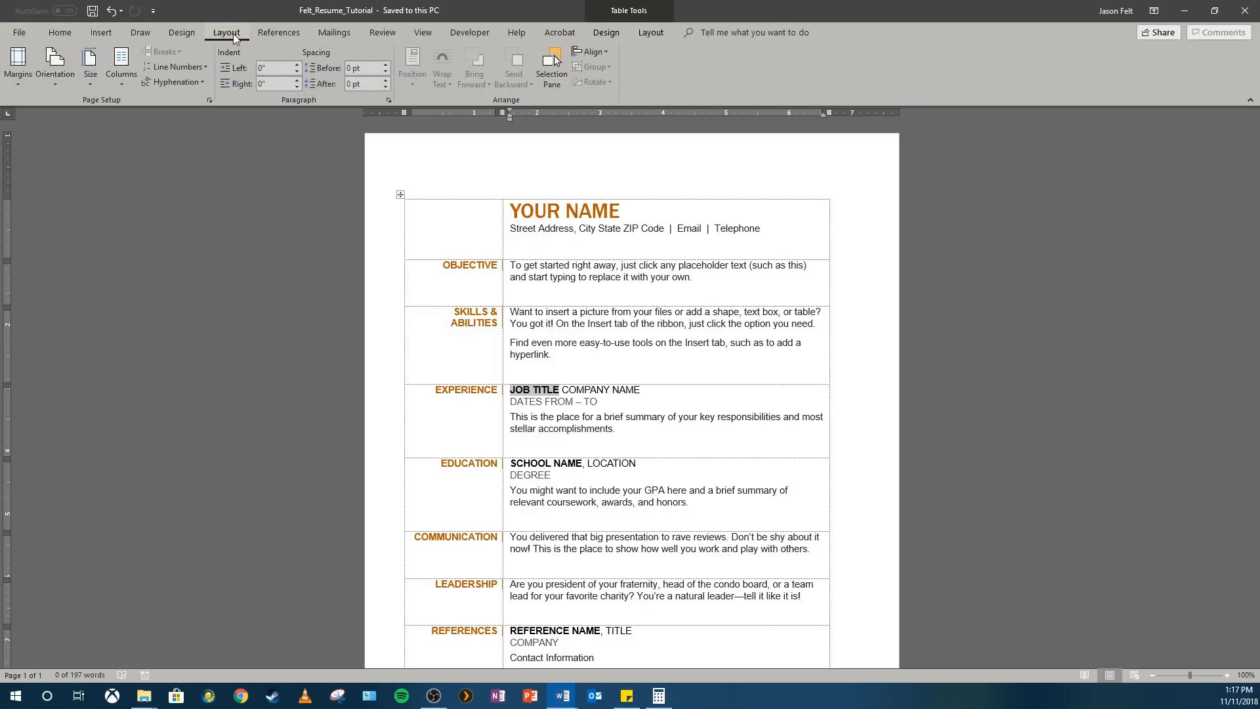
left_click(14, 78)
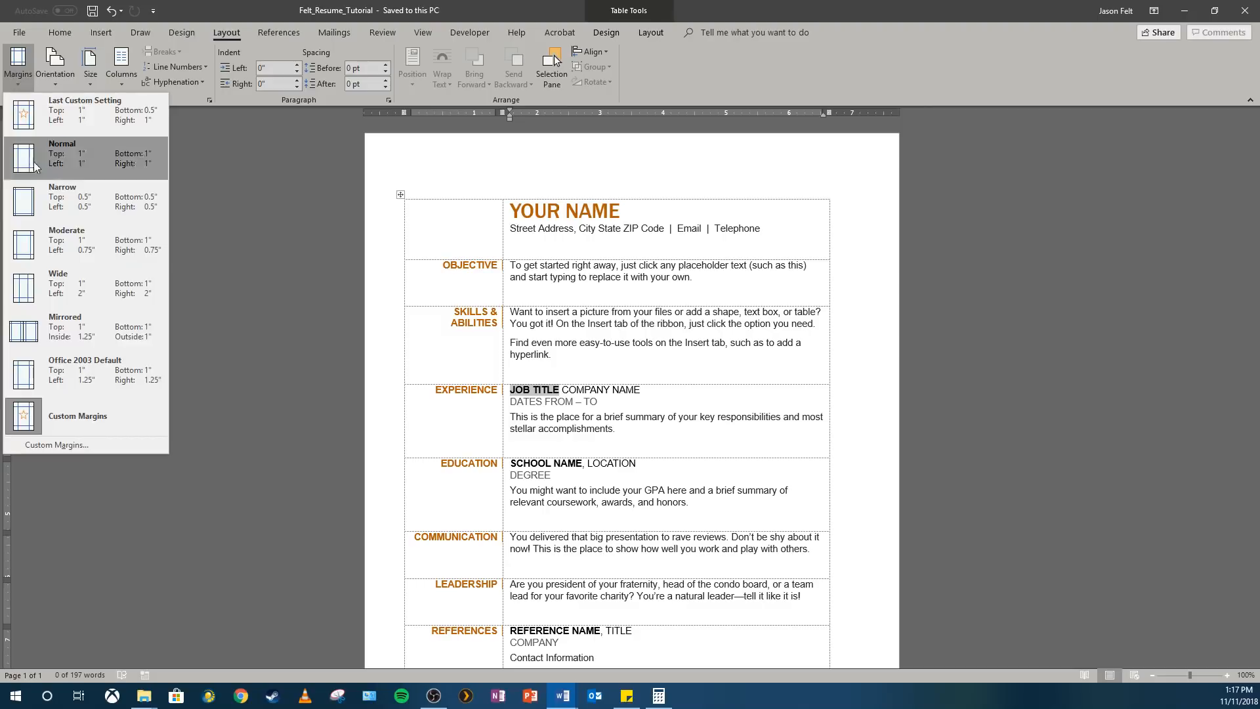
left_click(108, 440)
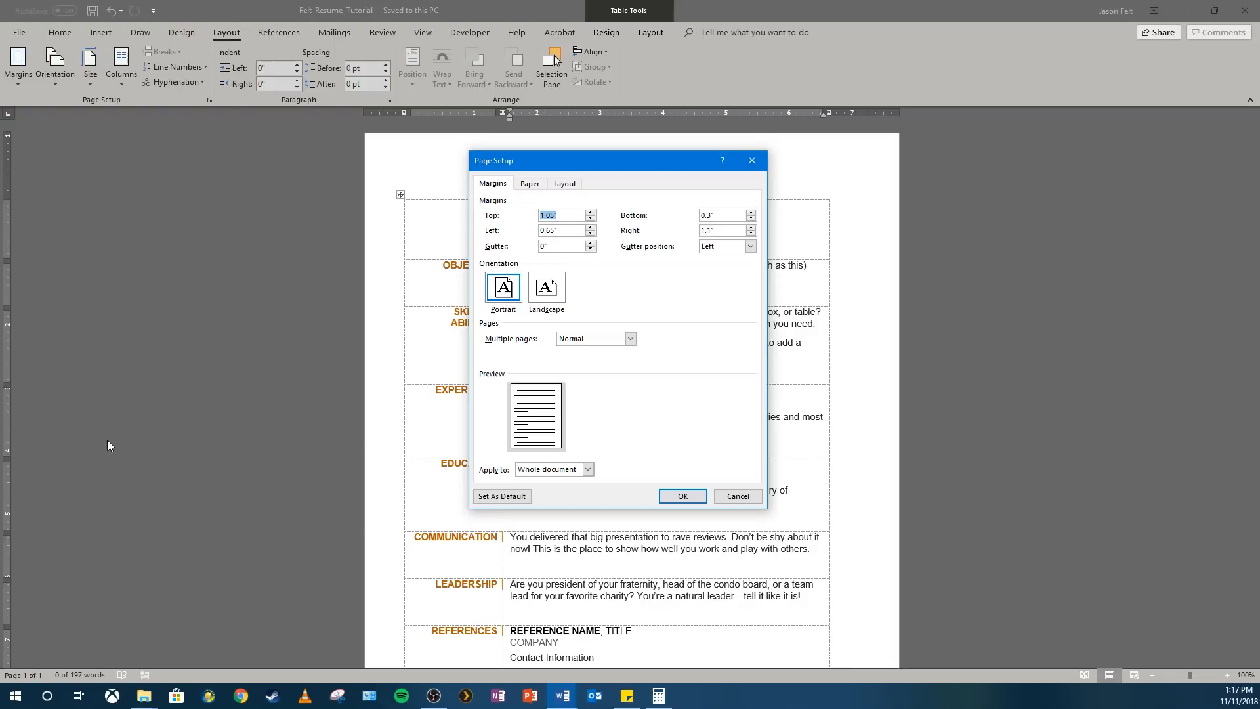
type("1")
key("Tab")
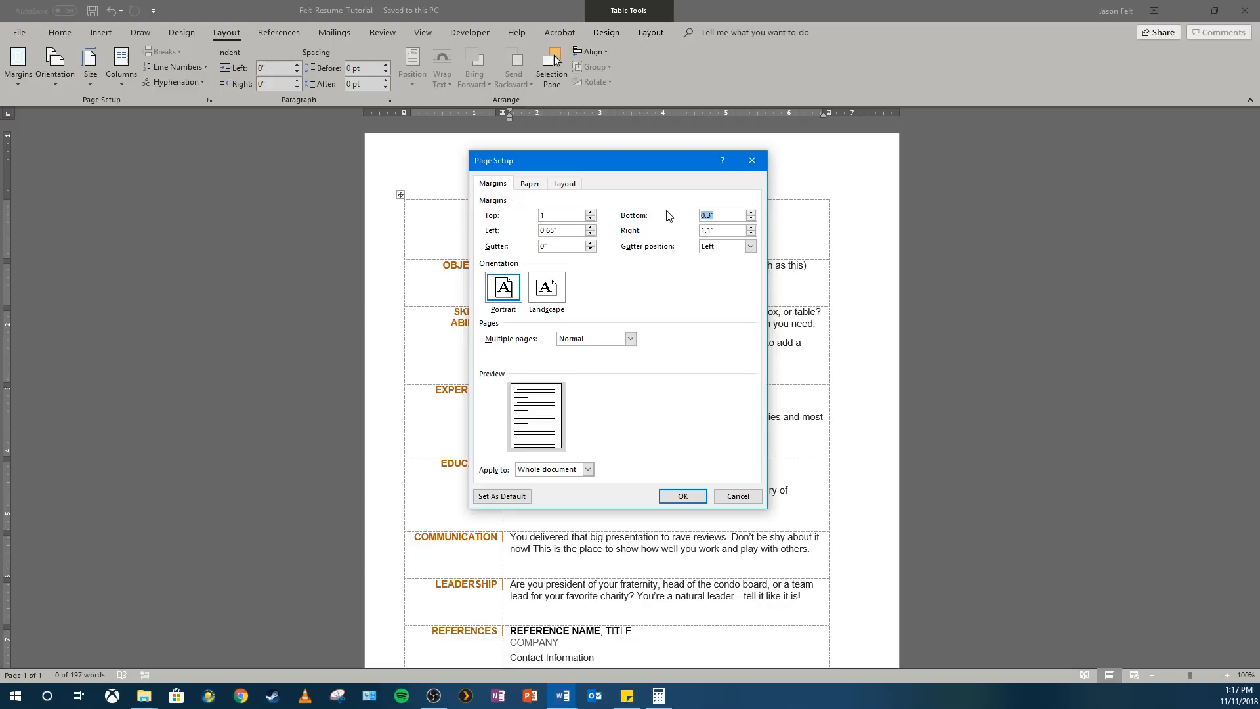
type(".5")
key("Tab")
type("1")
key("Tab")
type("1")
left_click(679, 496)
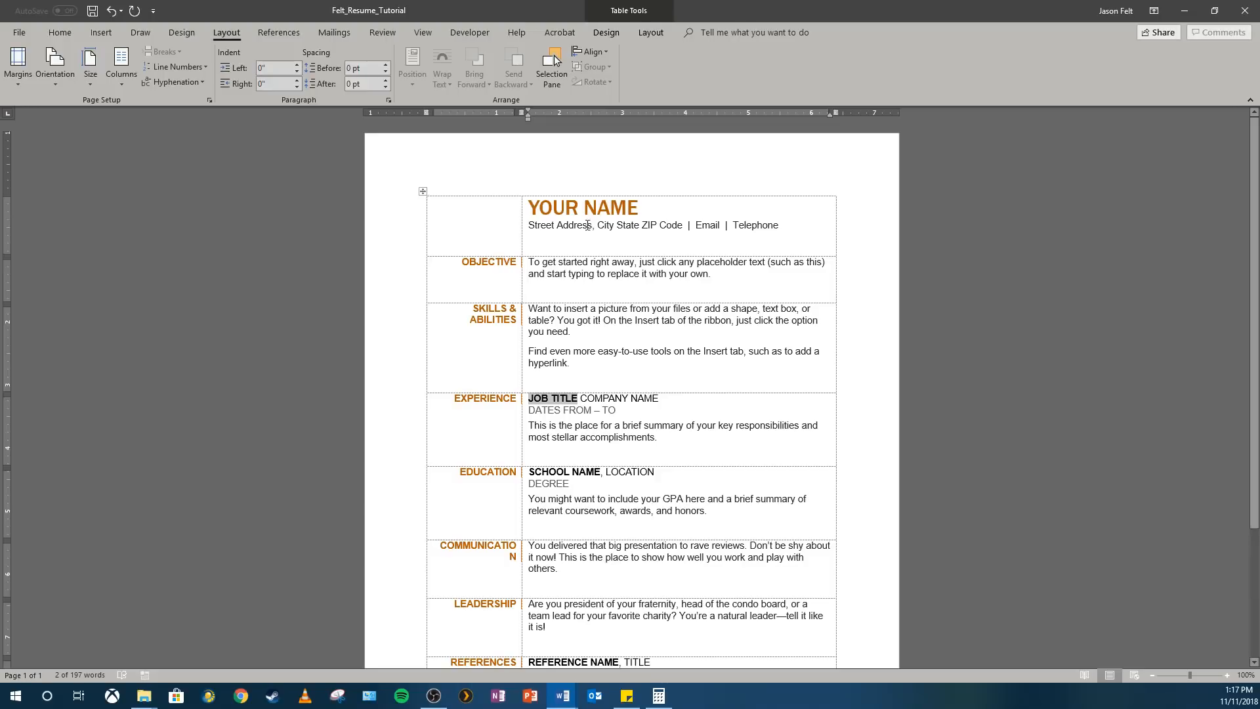
Hide the resume table's gridlines and show them again
left_click(606, 32)
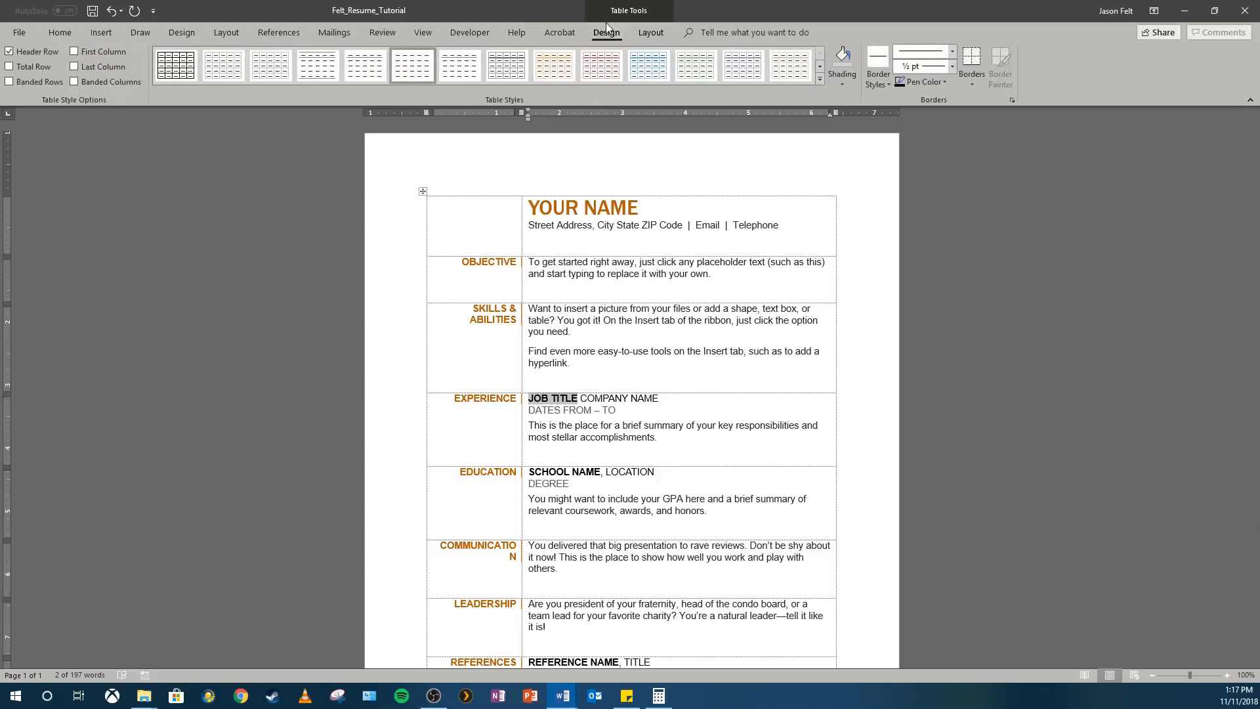
left_click(642, 33)
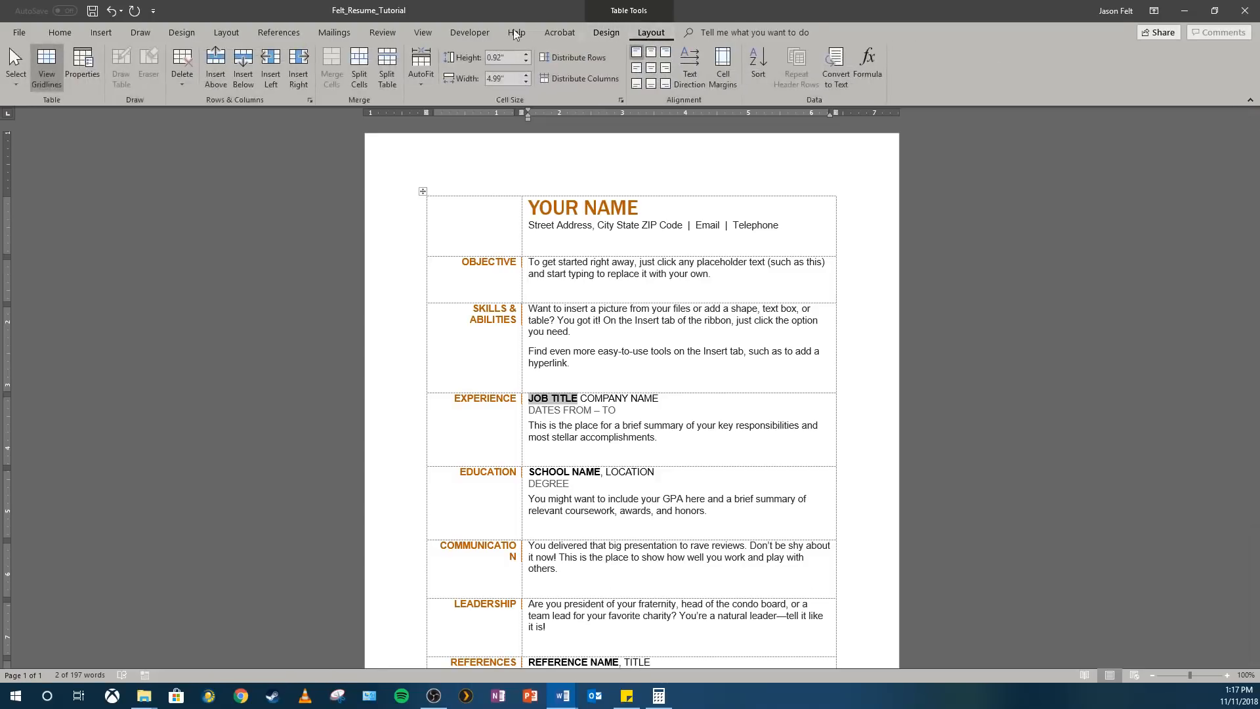
left_click(52, 78)
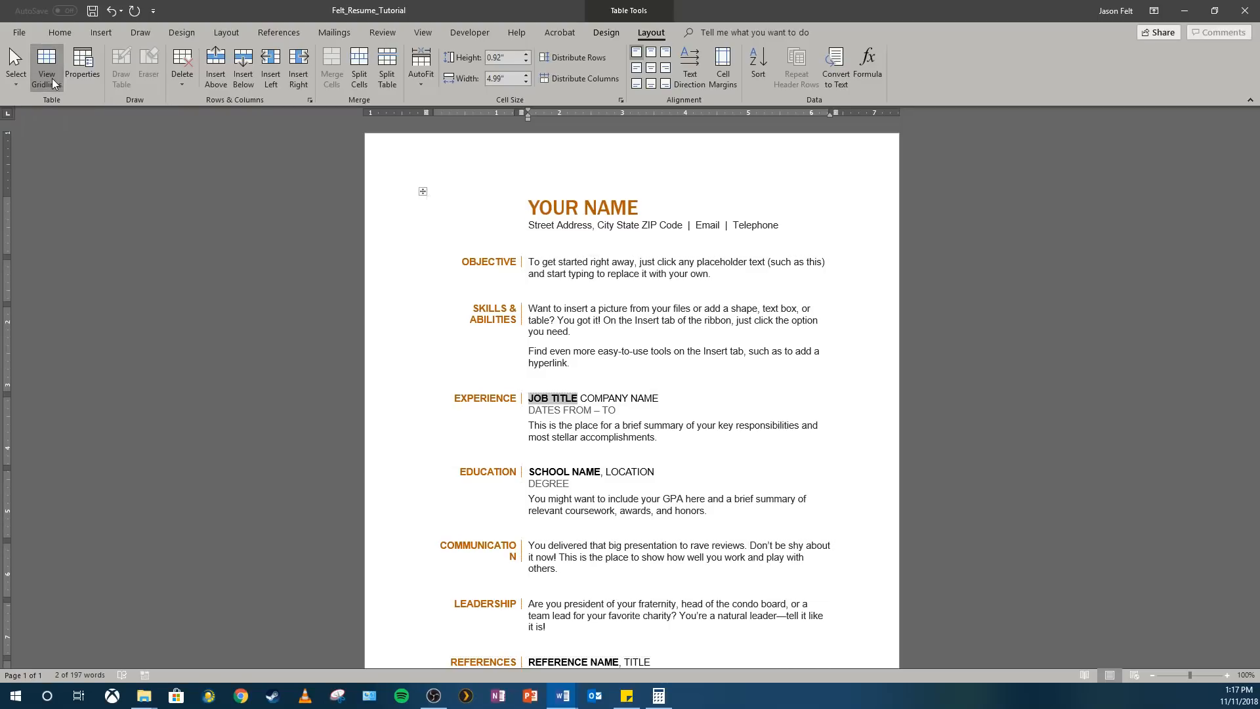
left_click(52, 77)
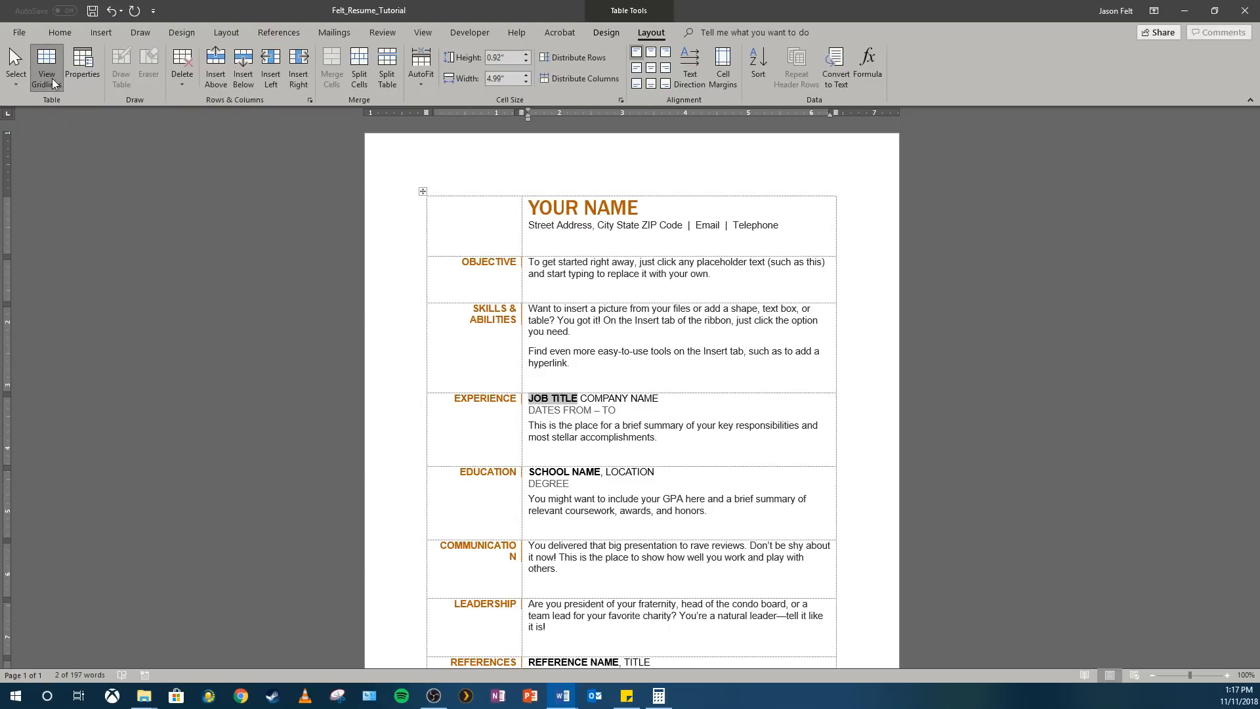
Replace the YOUR NAME placeholder in the resume heading with the applicant's full name
left_click(57, 34)
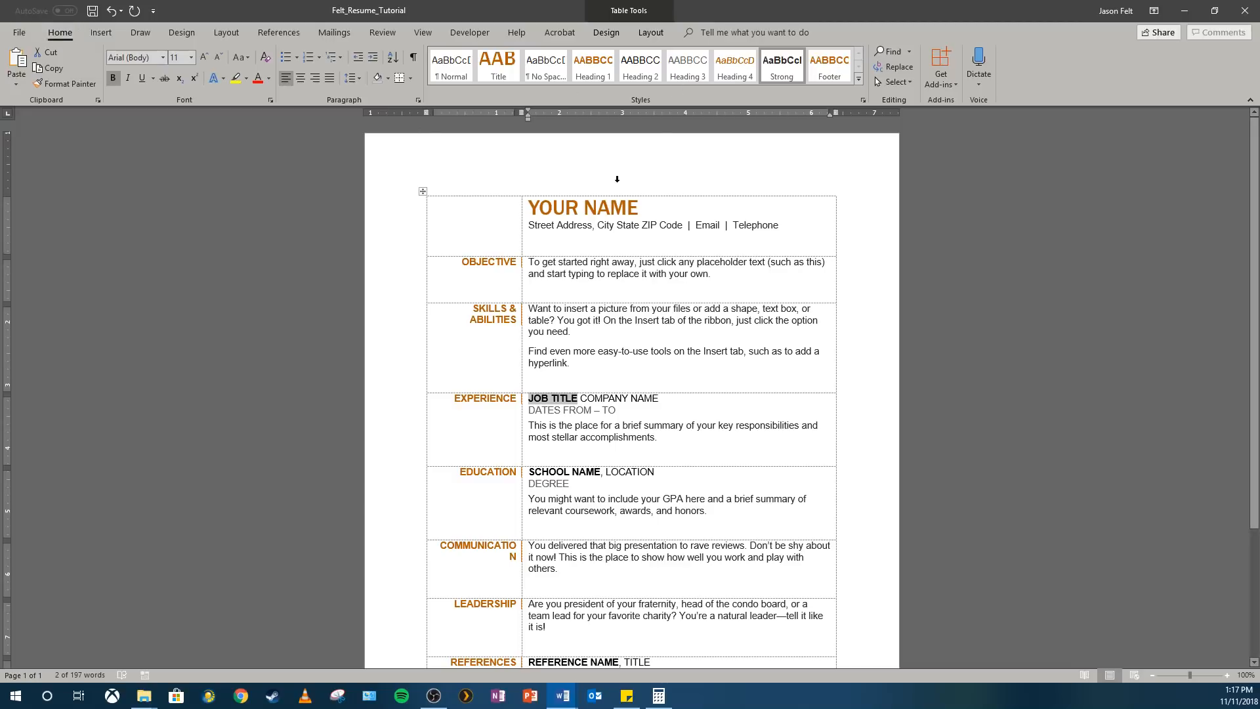
left_click(619, 215)
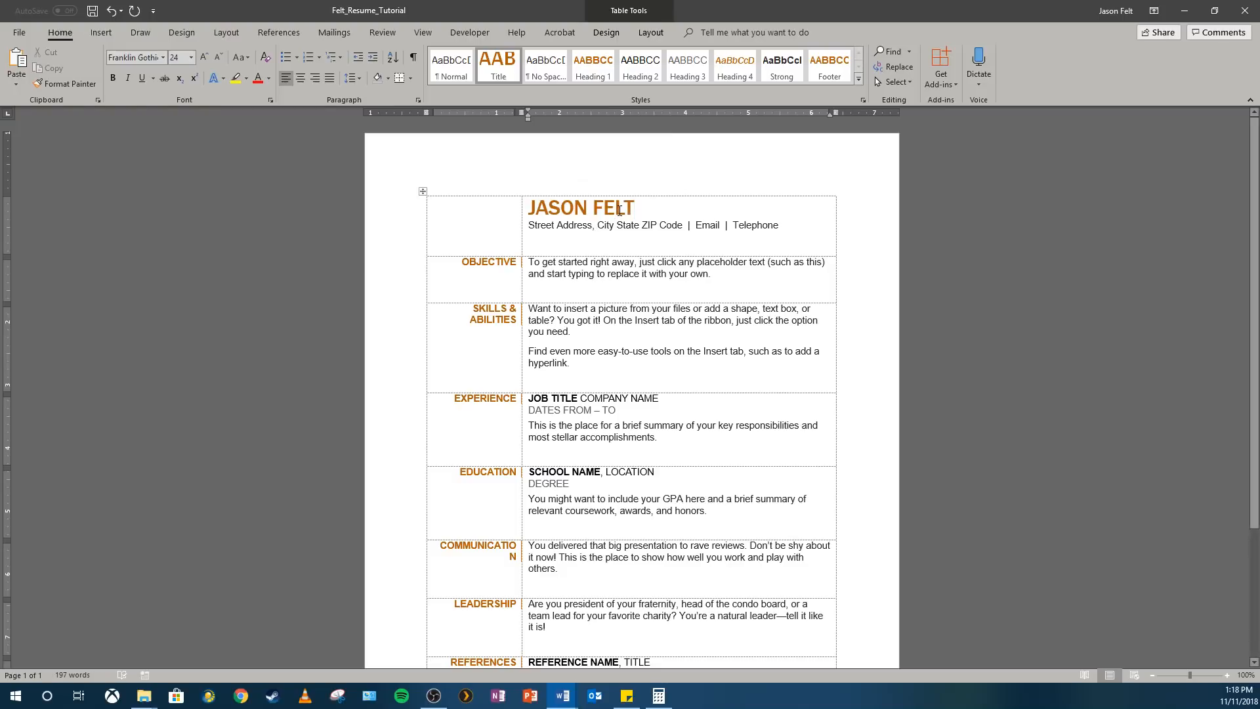
left_click_drag(651, 209, 529, 208)
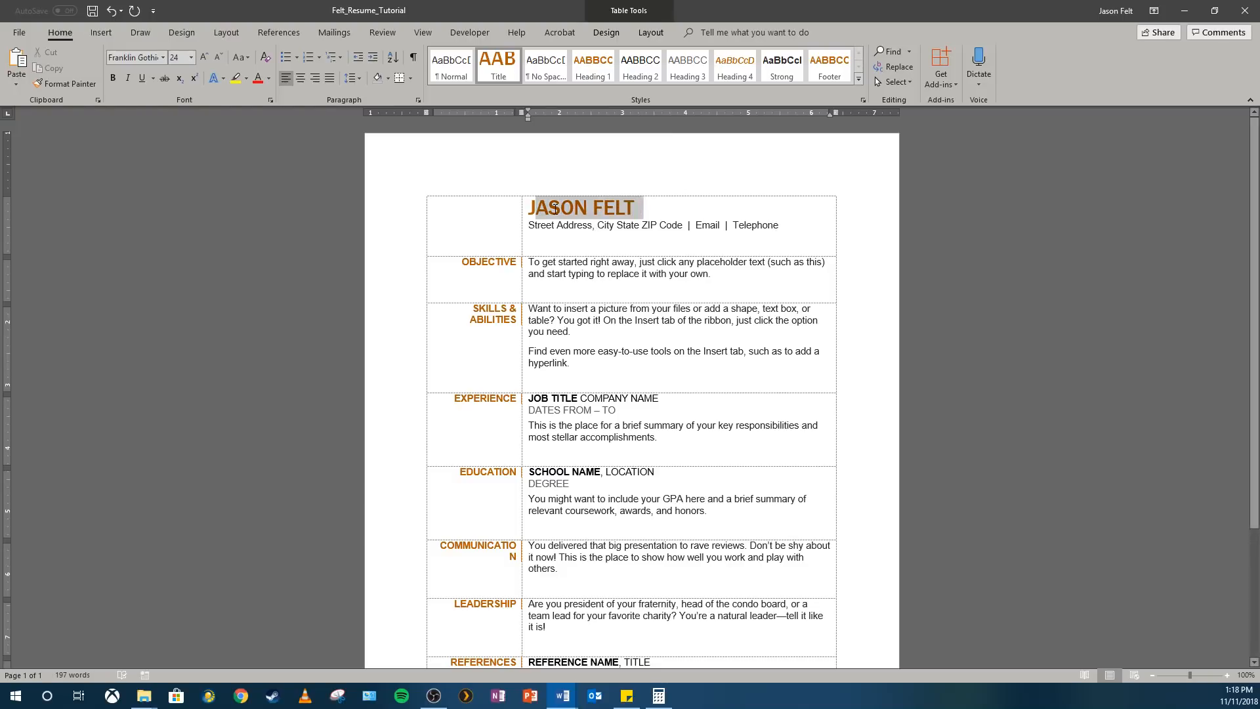
left_click(550, 208)
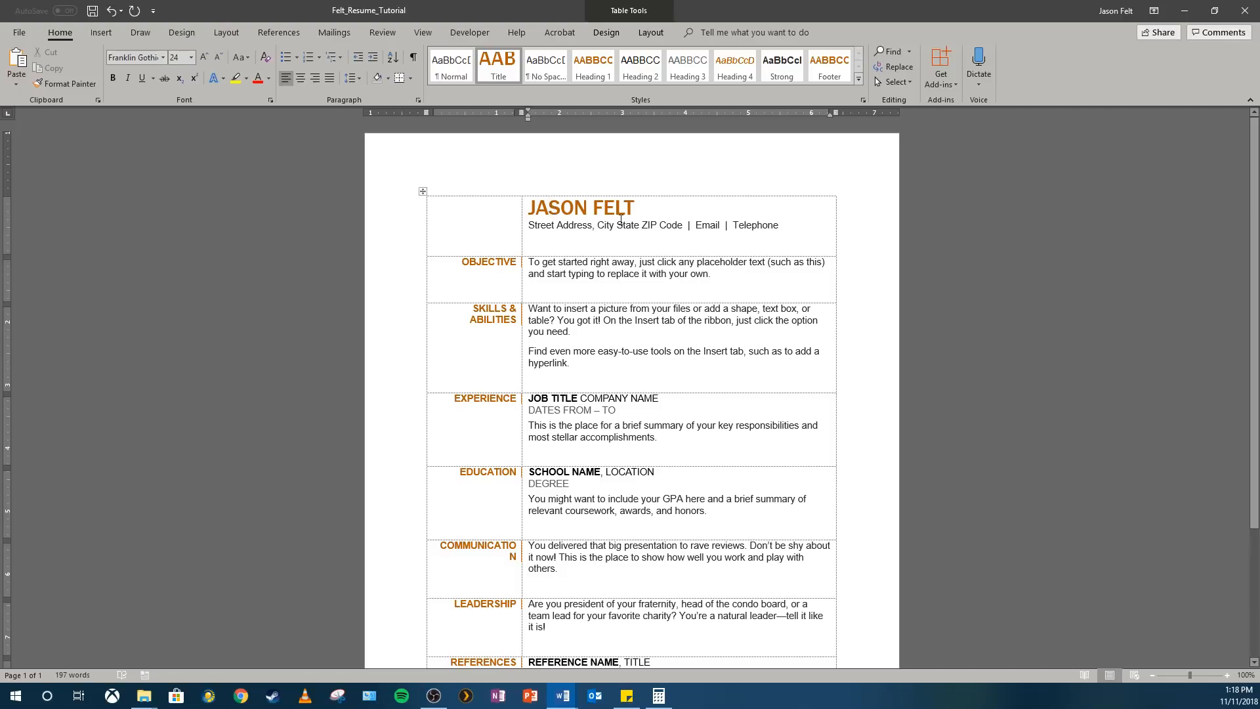
triple_click(594, 206)
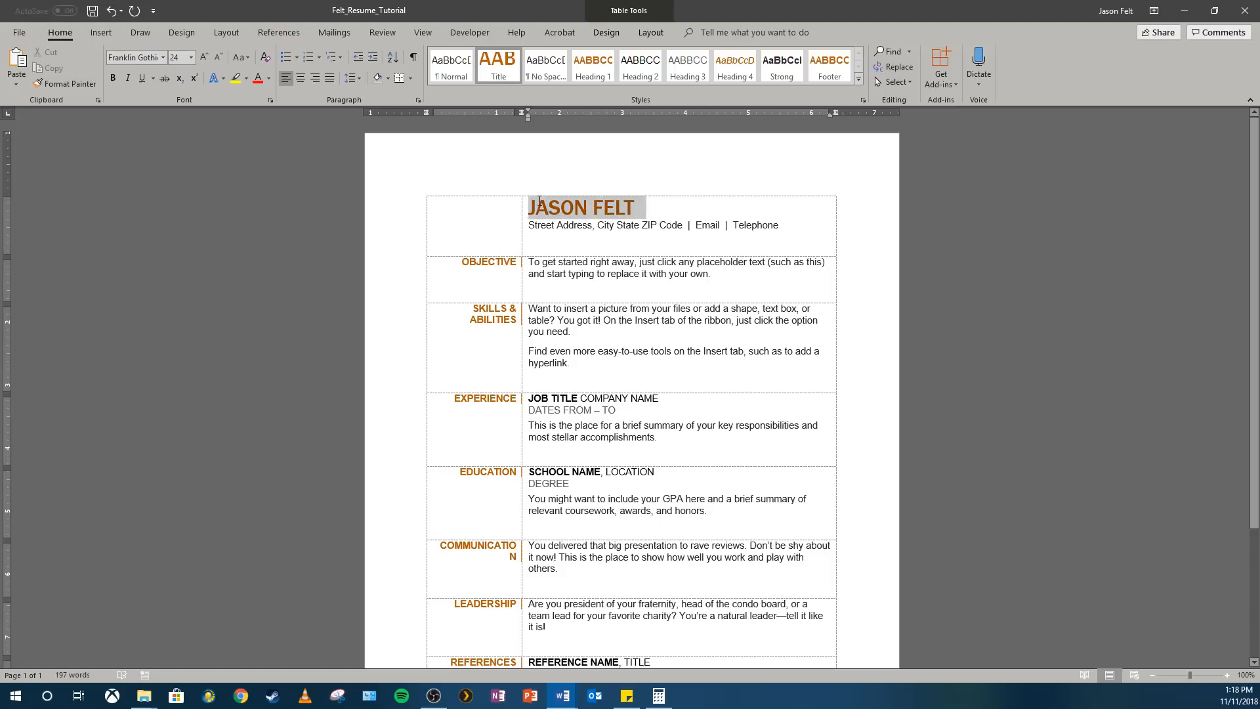
key("Home")
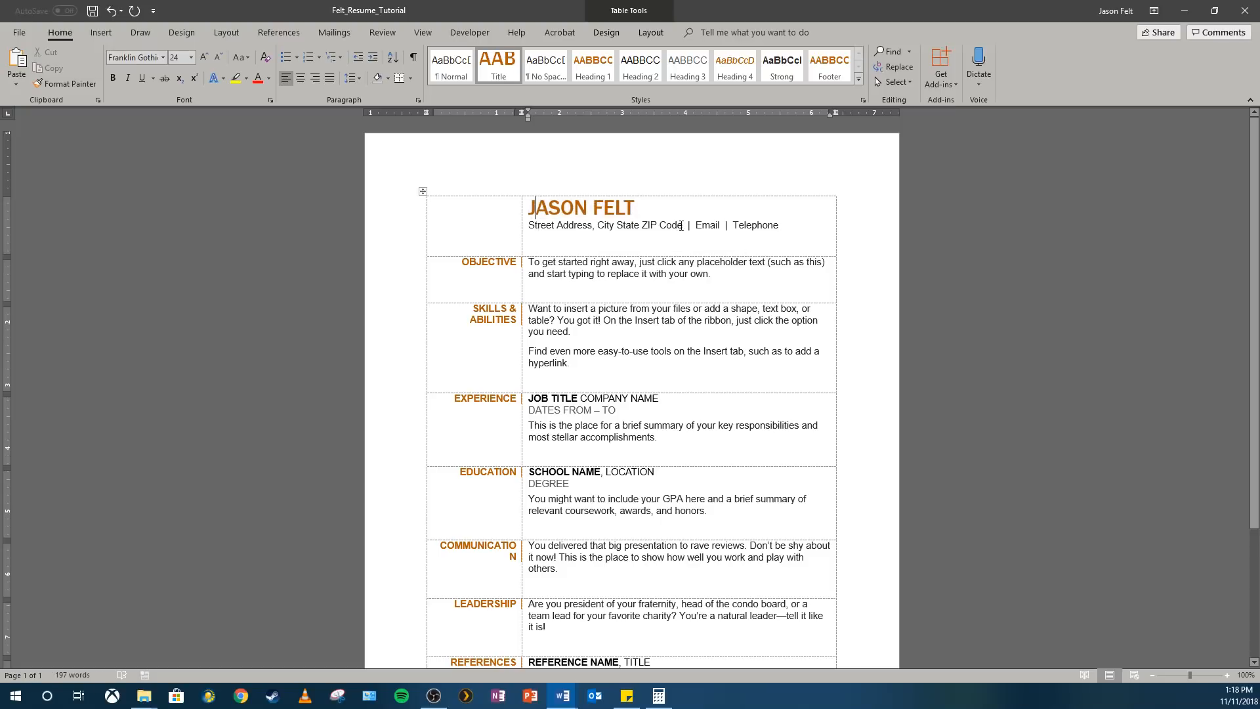
Replace the street address, city, state and ZIP code placeholder below the name with the applicant's full postal address
left_click(626, 220)
left_click(626, 223)
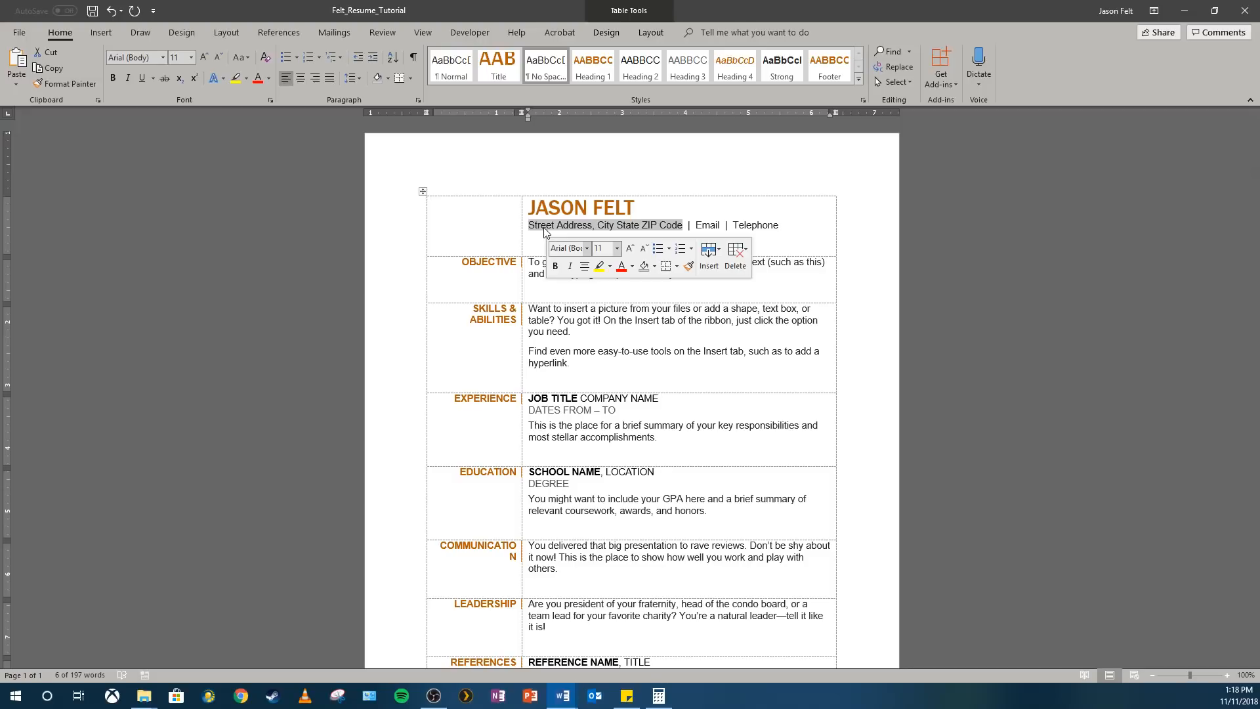
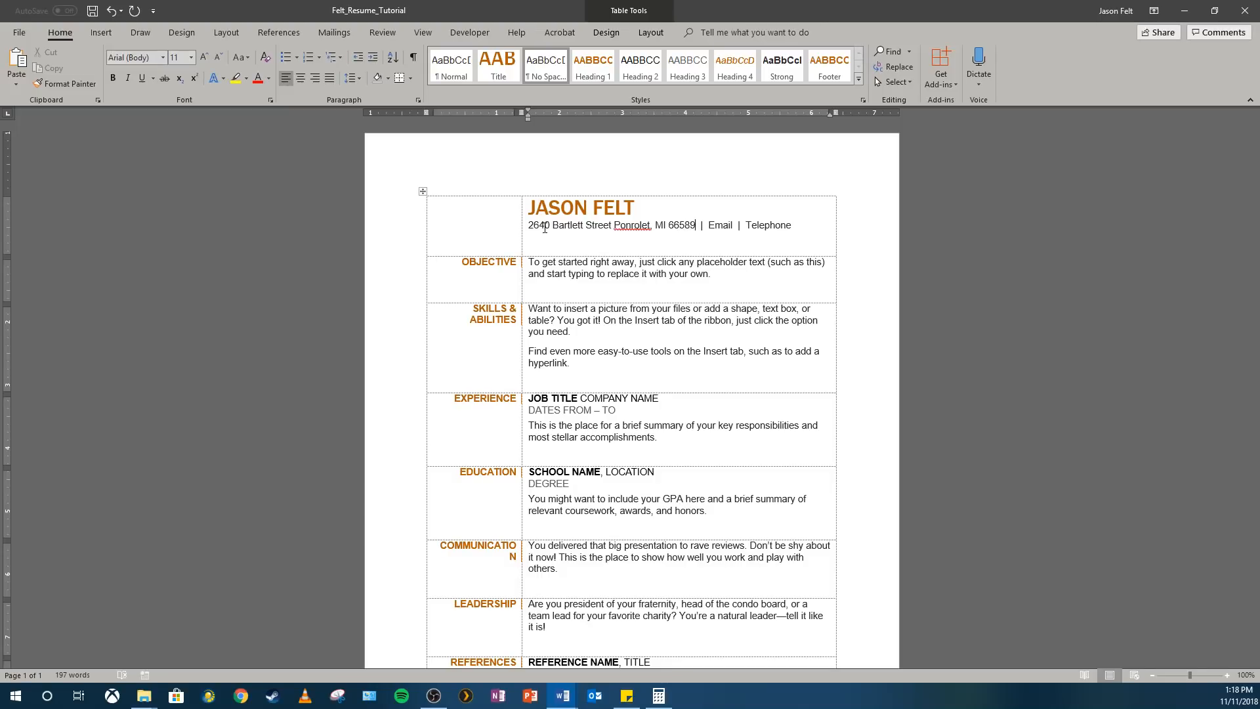
Increase the font size of the applicant's name in the resume heading to 26
left_click_drag(649, 206, 527, 207)
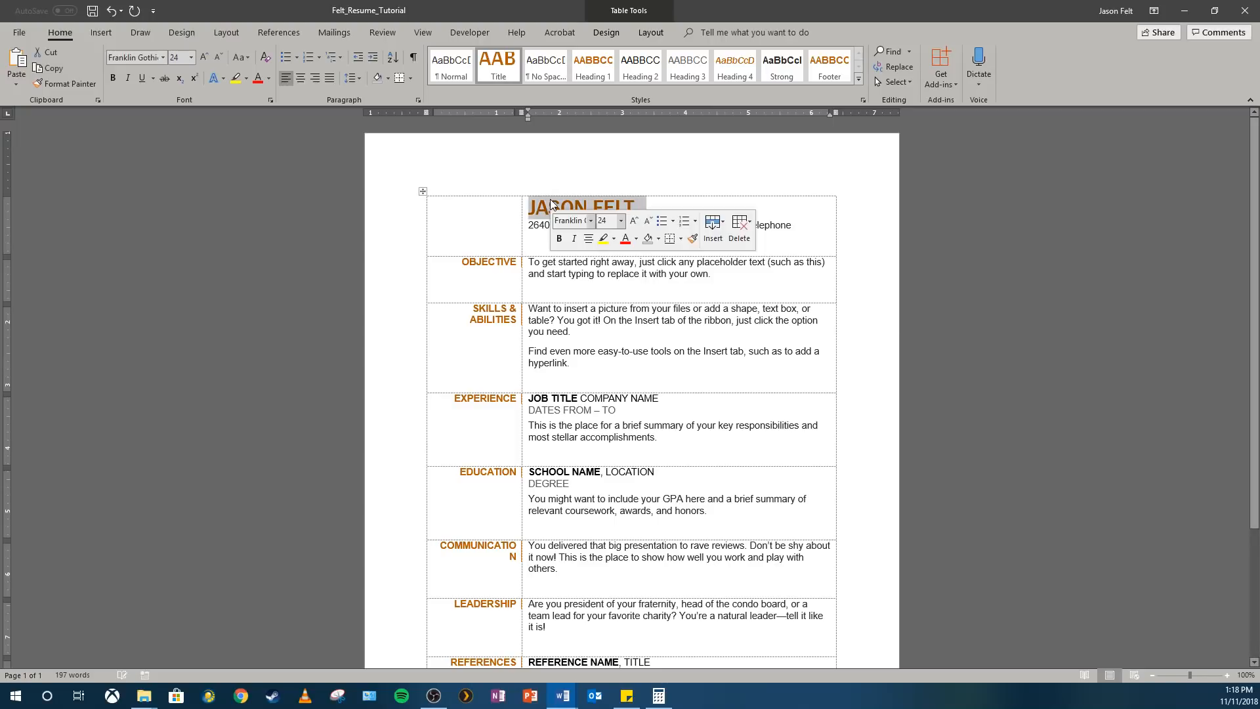
left_click(549, 207)
triple_click(549, 207)
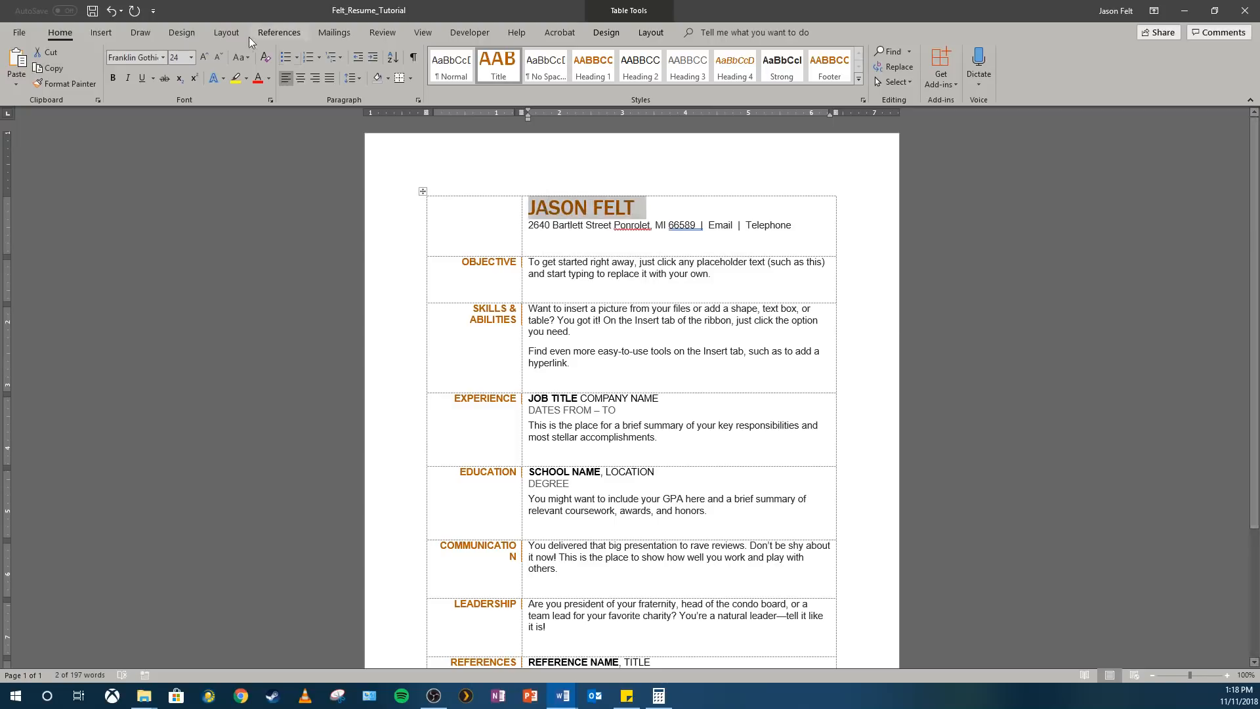
left_click(206, 56)
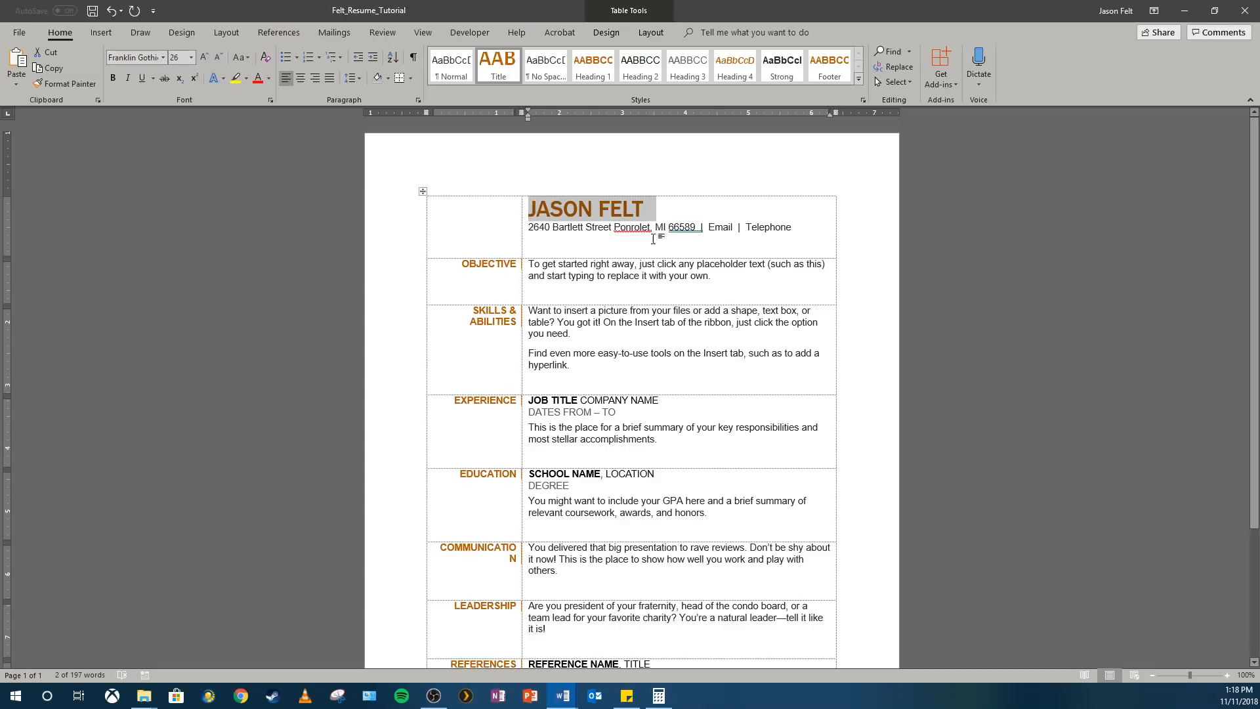
left_click(578, 227)
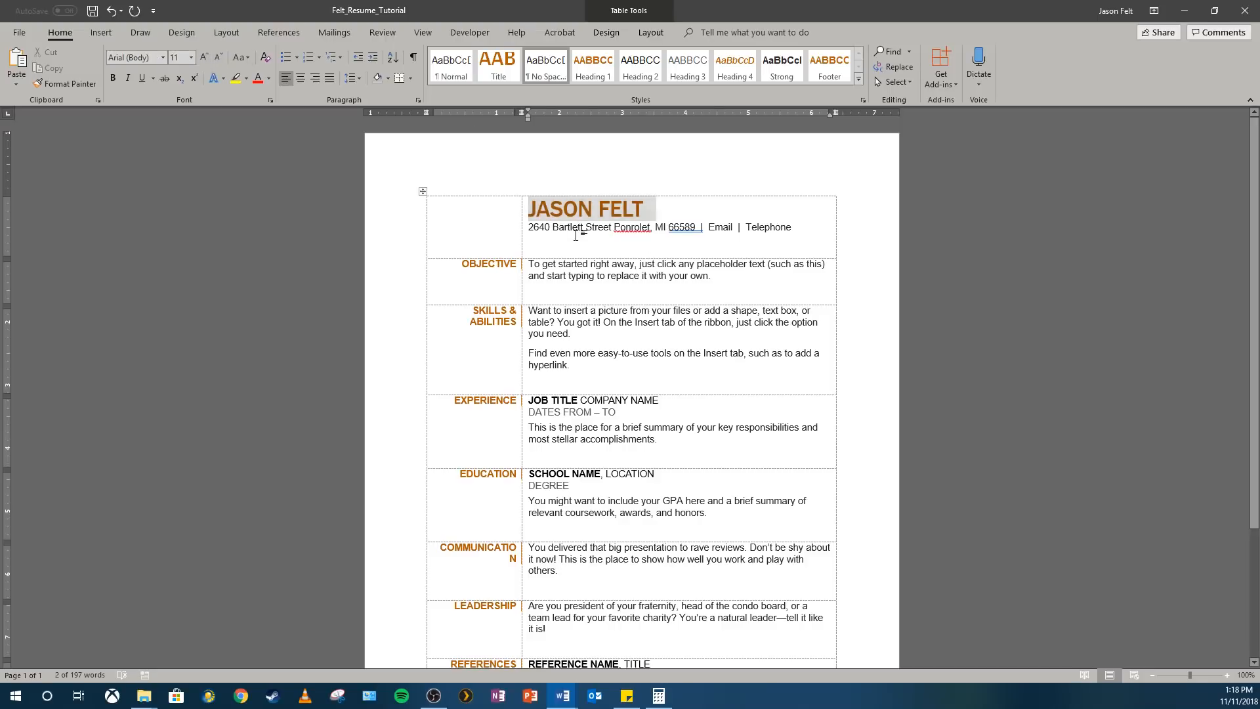
Replace the Email placeholder in the contact line with the applicant's e-mail address
double_click(730, 227)
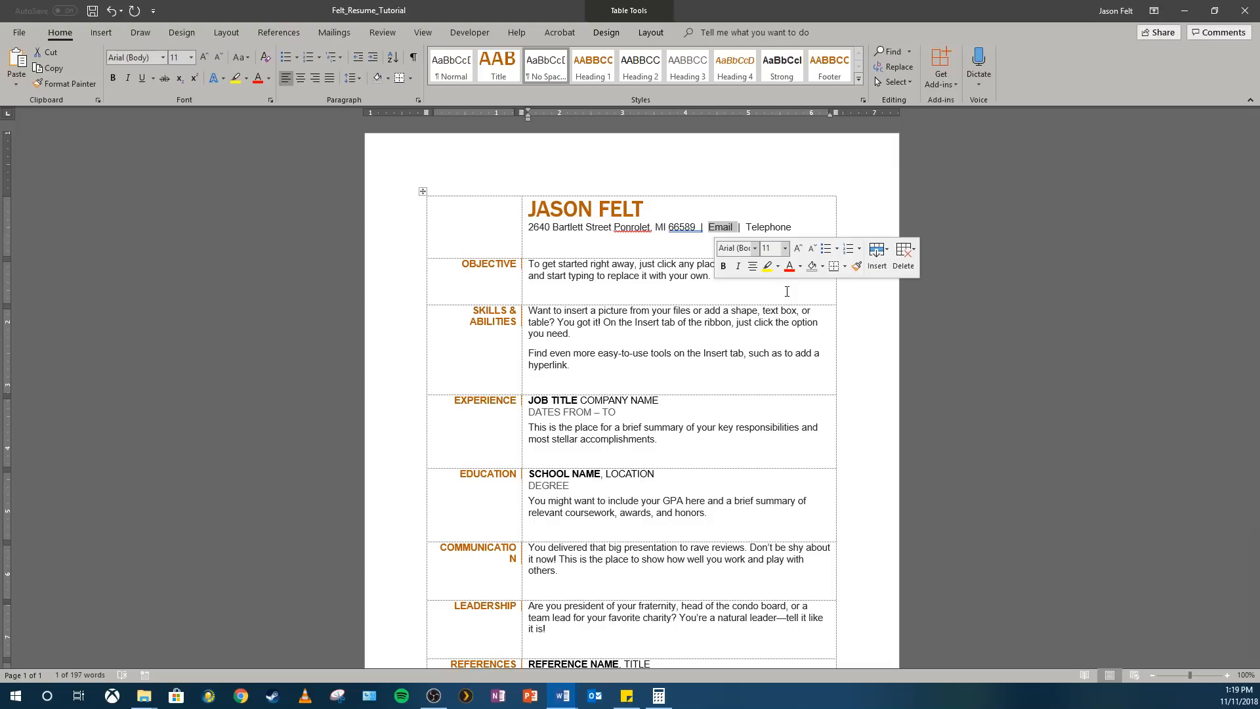
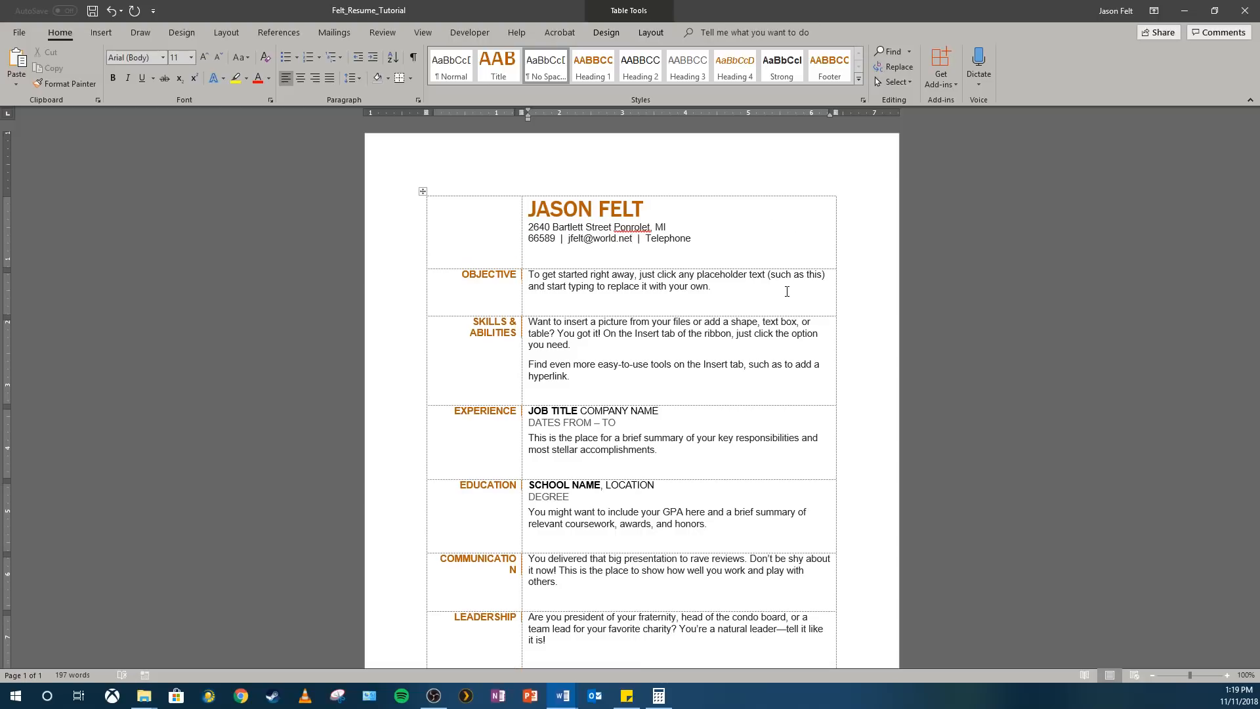
Replace the Telephone placeholder in the contact line with the applicant's phone number
left_click(656, 239)
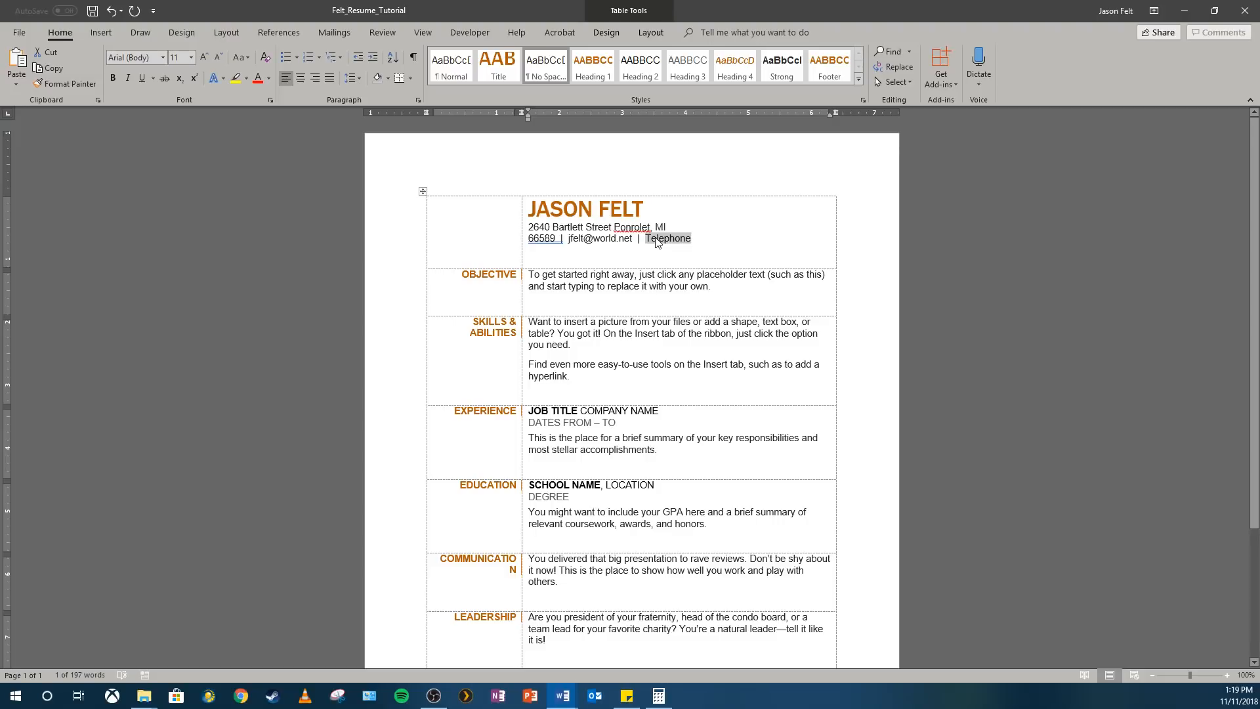
type("872")
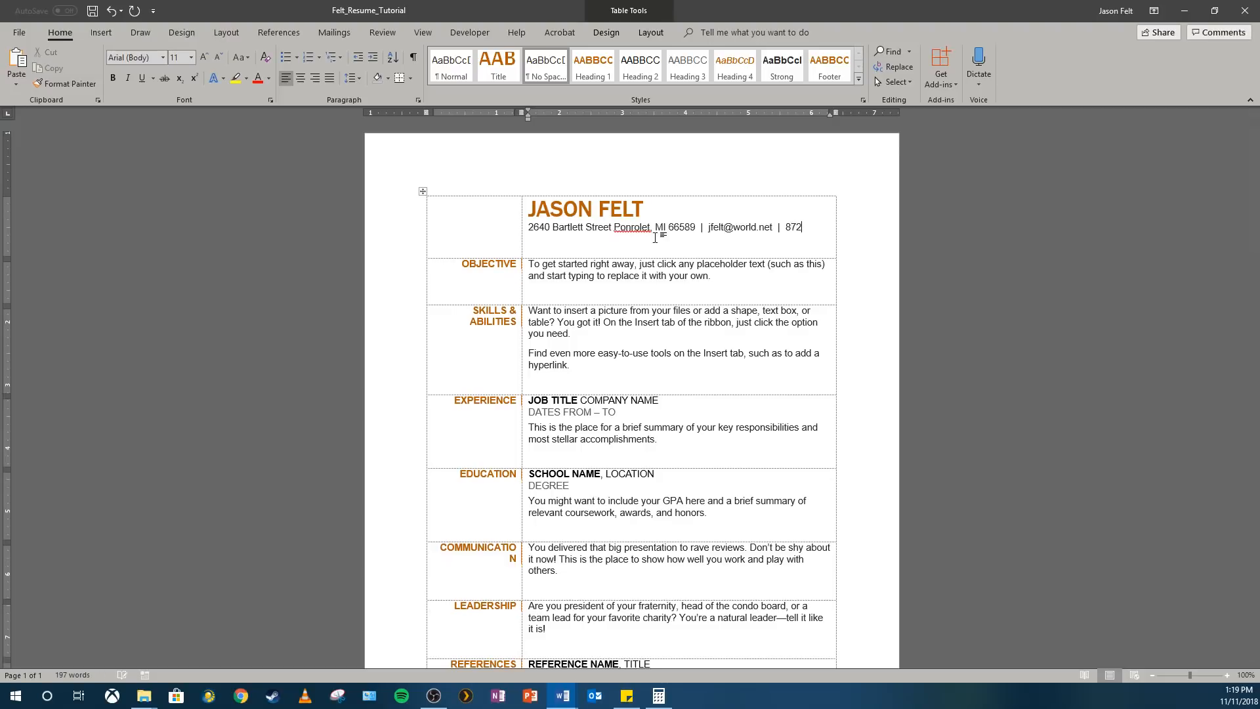
type("-555-15")
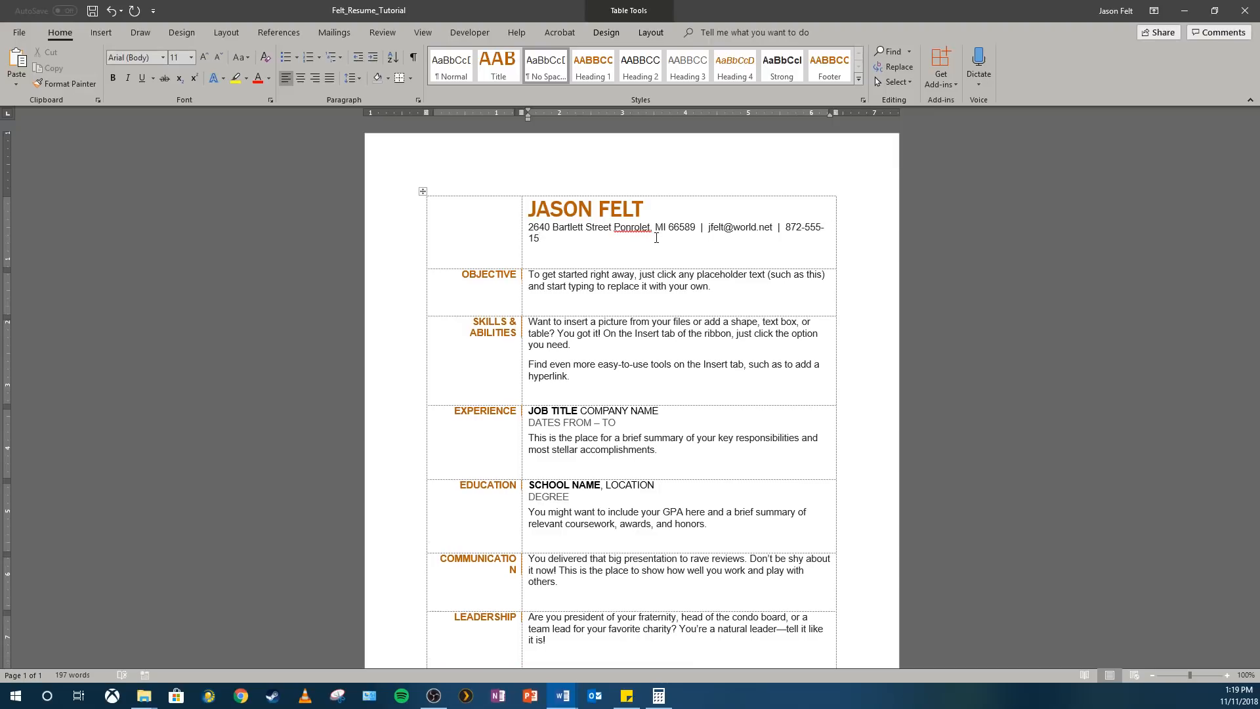
type("47")
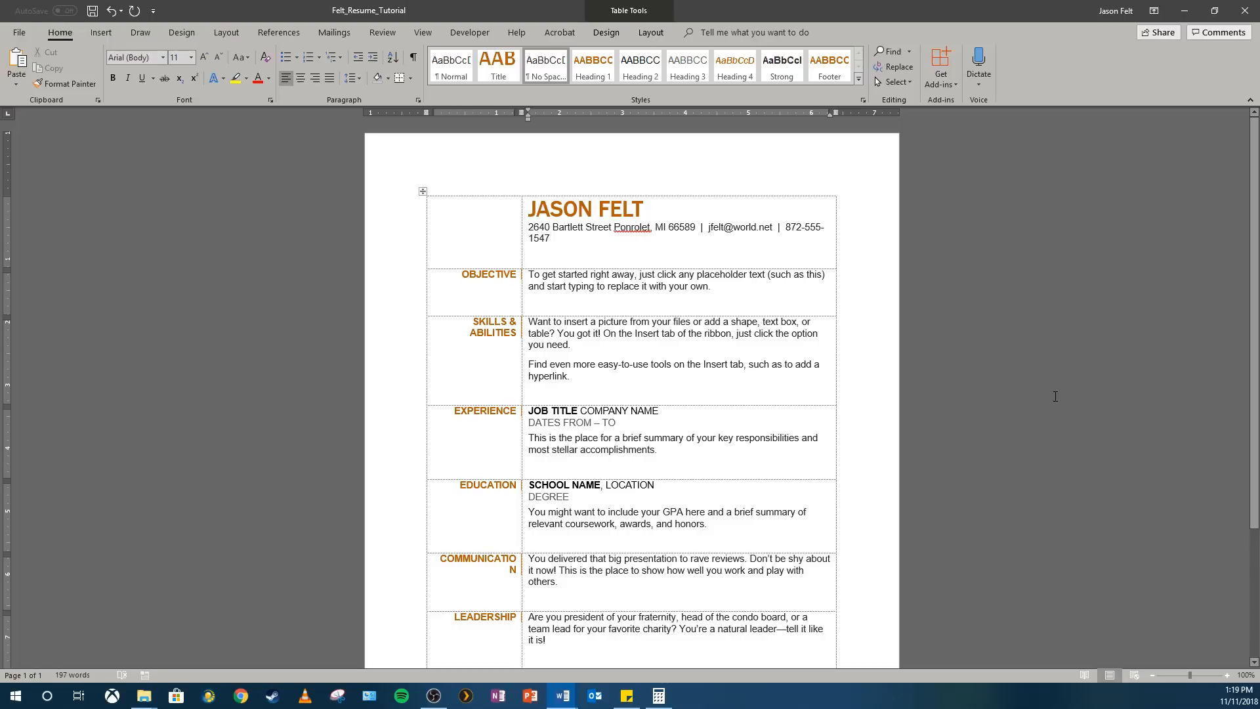
Remove the separator after the ZIP code and move the e-mail and phone number onto their own line below the address
left_click(709, 227)
key("BackSpace")
key("BackSpace")
key("BackSpace")
key("BackSpace")
key("BackSpace")
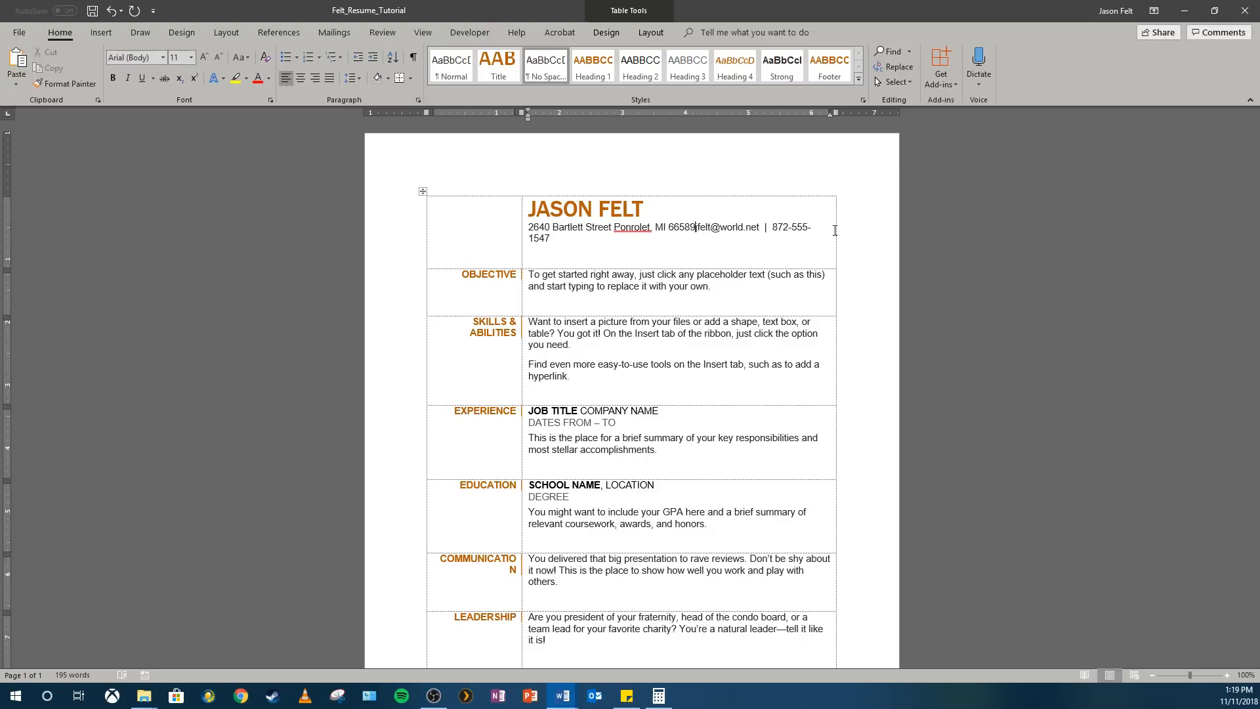
key("Return")
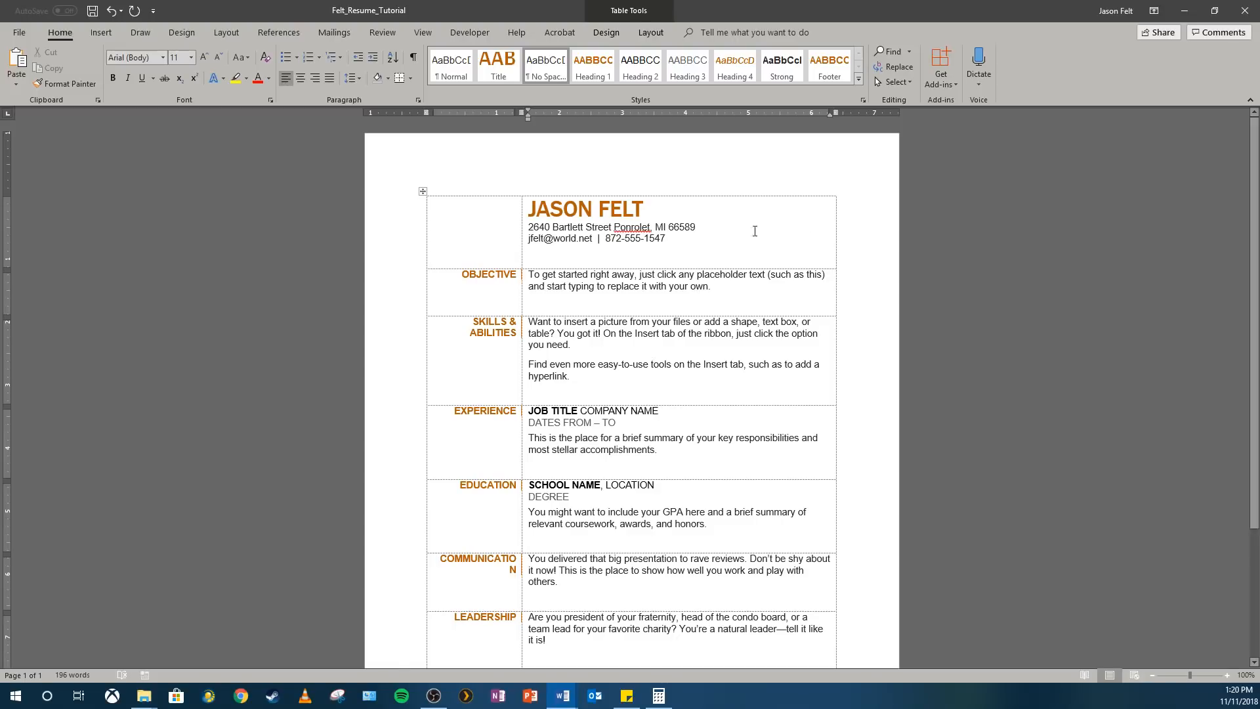
right_click(718, 240)
key("Escape")
right_click(607, 254)
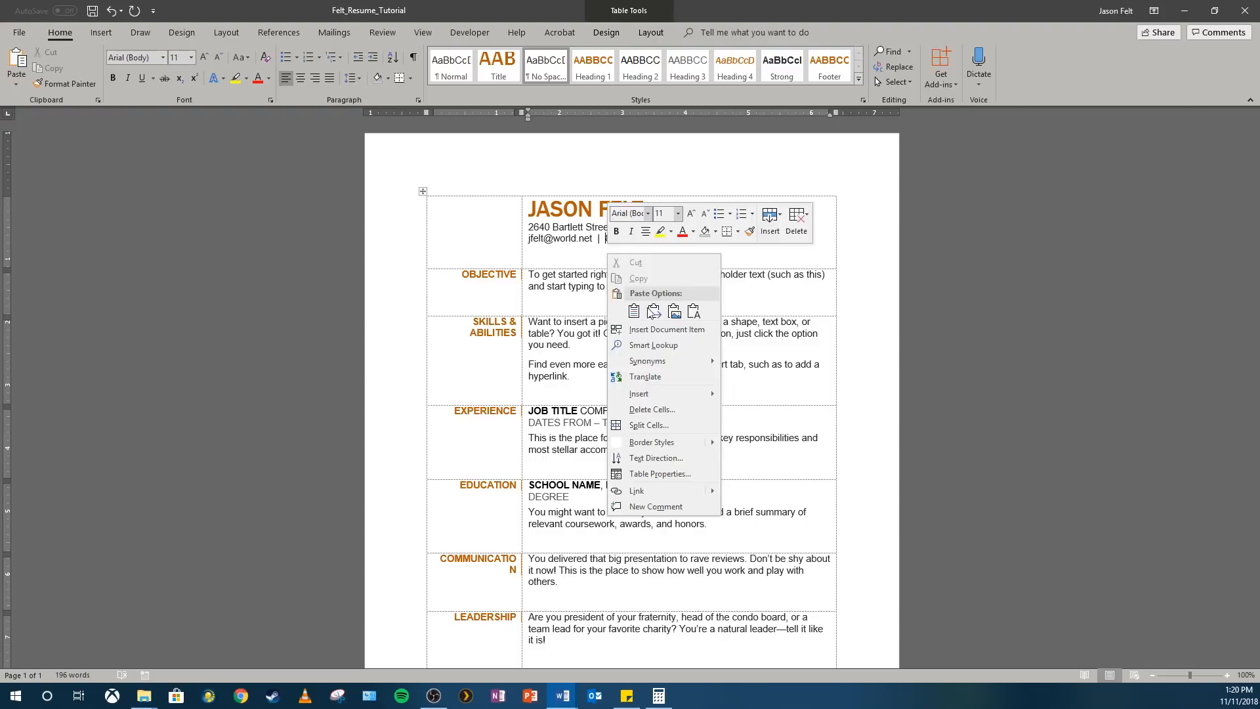
mouse_move(694, 394)
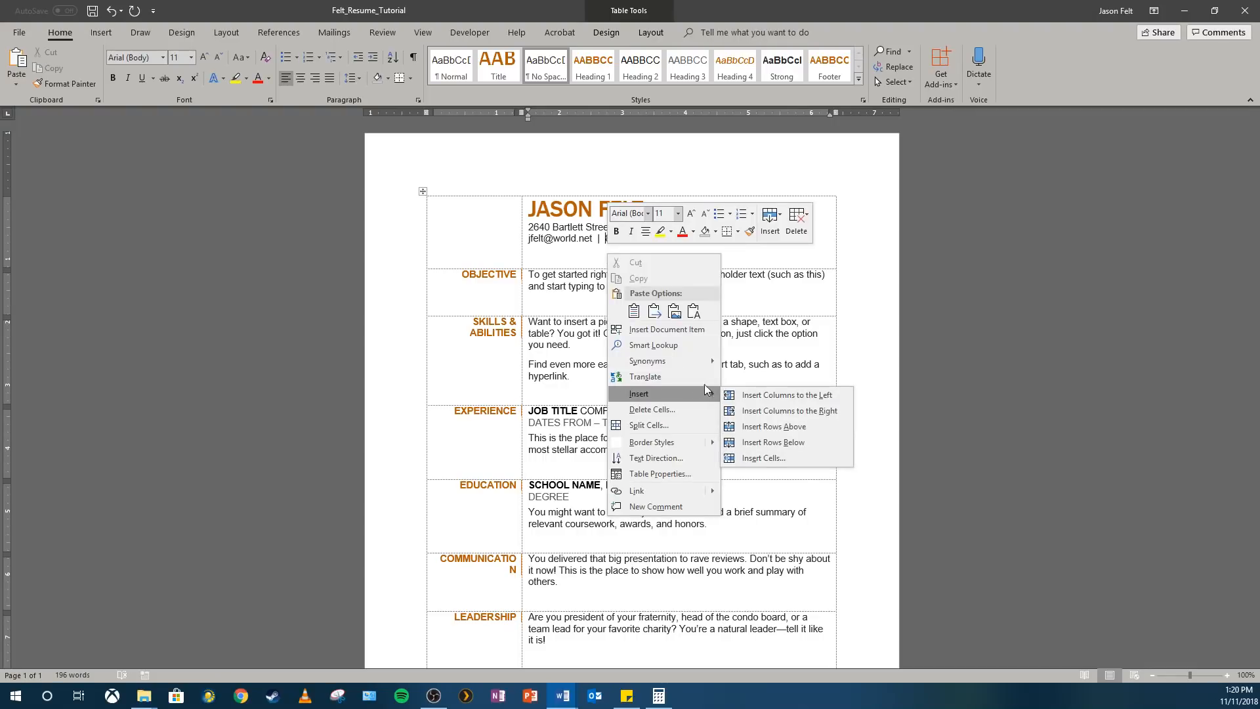
key("Escape")
key("Escape")
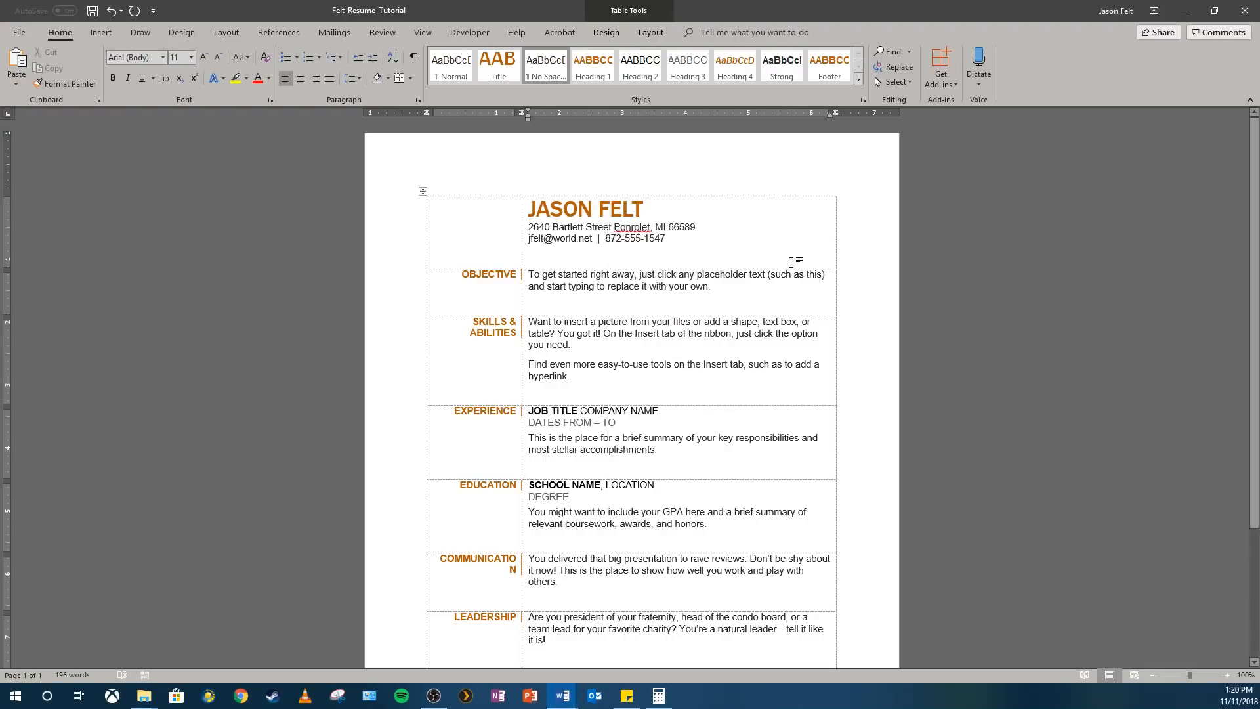
Save the resume document with the completed contact details
left_click(93, 11)
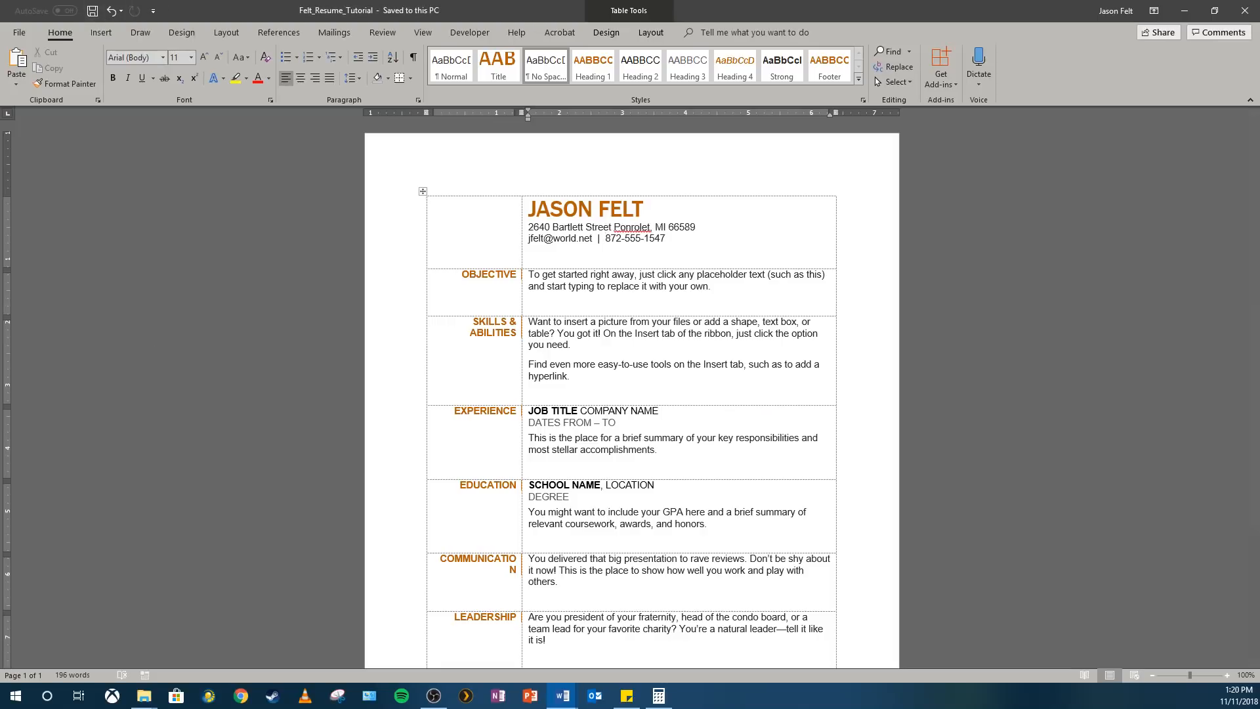